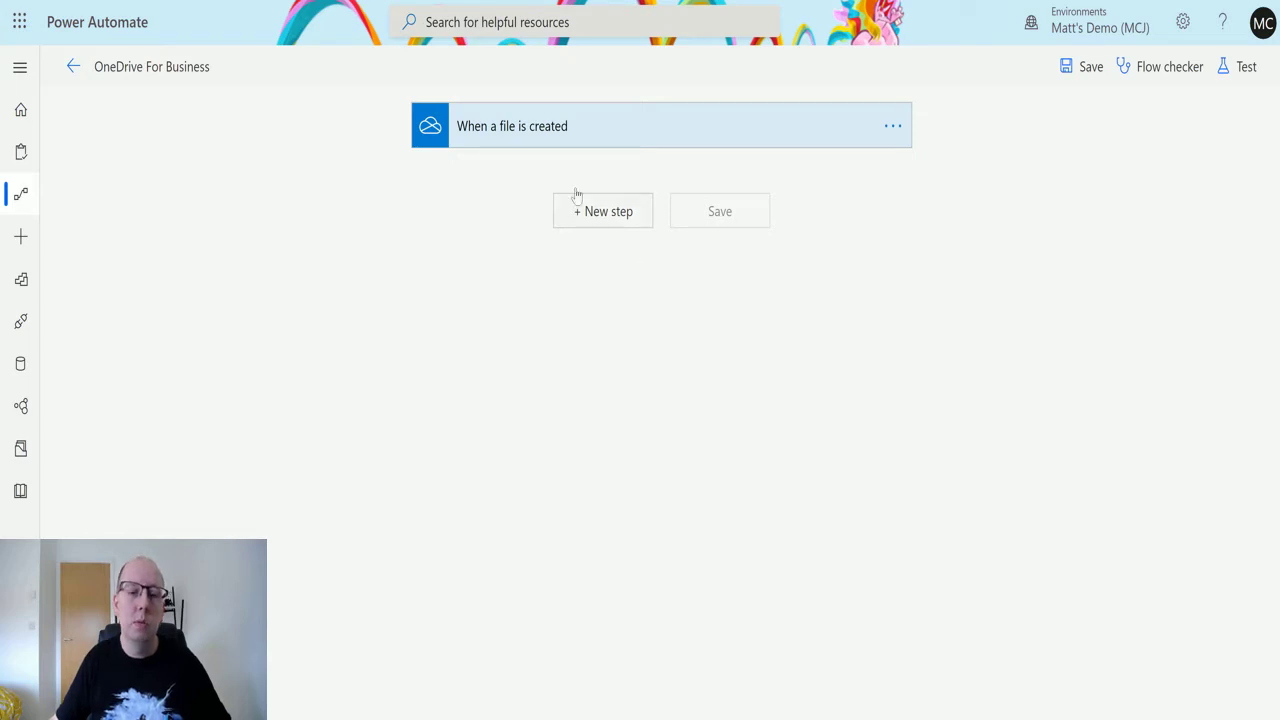
- Check the file-created trigger's folder, and add the OneDrive for Business action Get file content below it
click(580, 151)
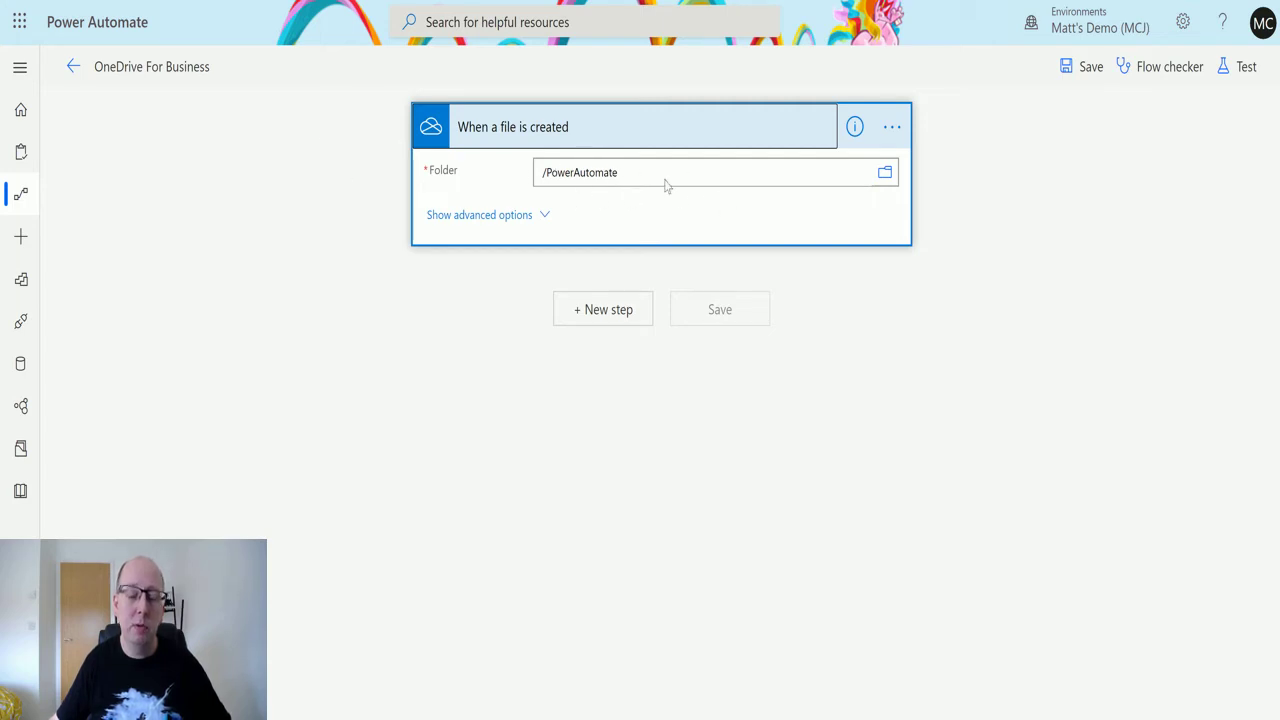
click(590, 312)
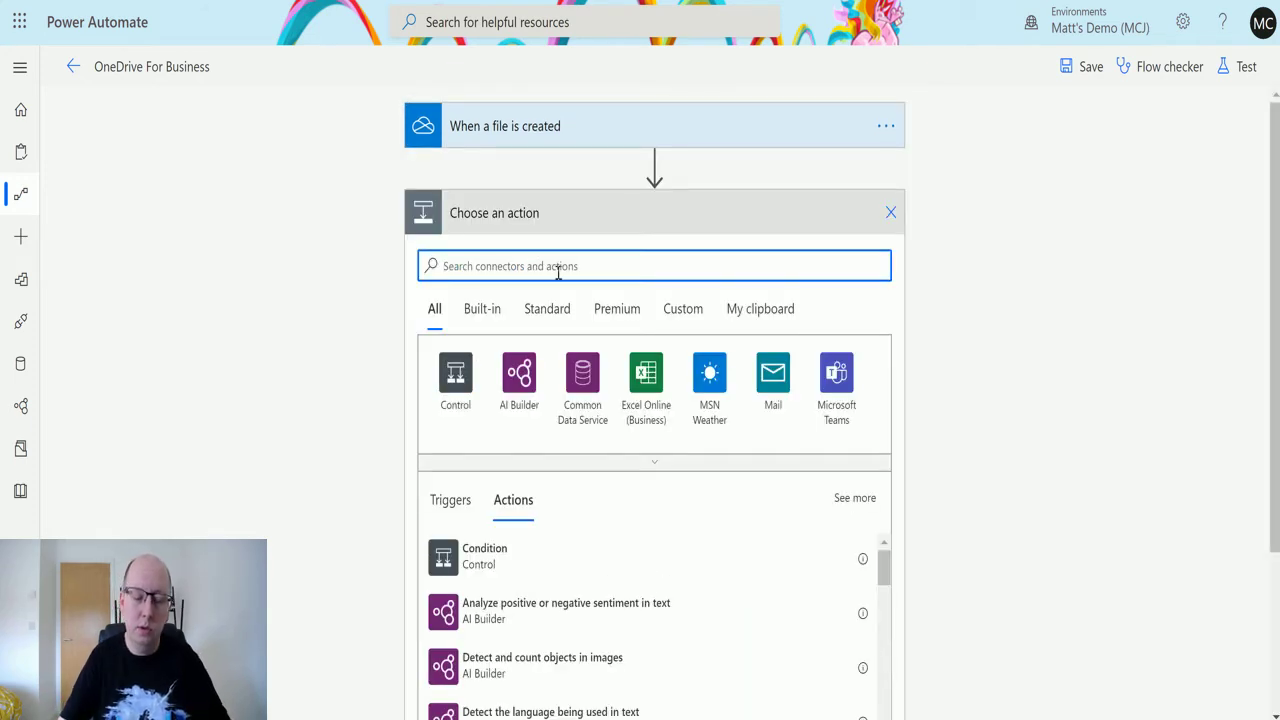
text(onedrive)
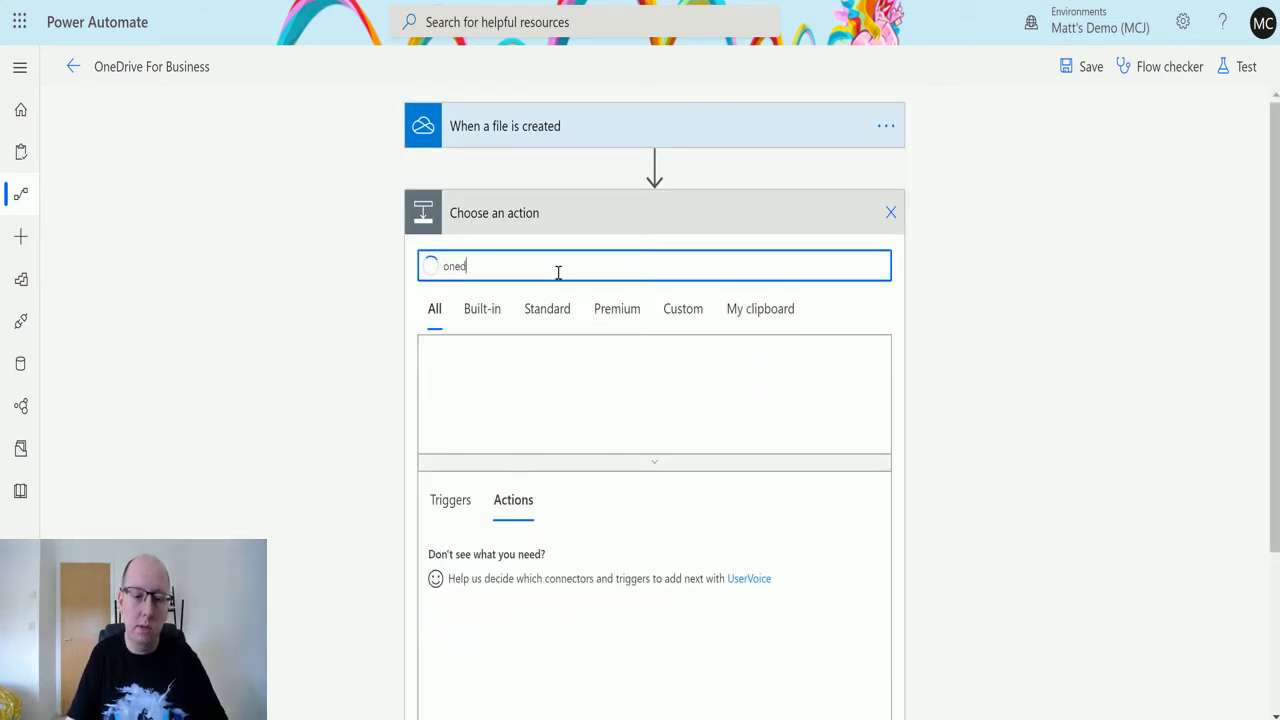
click(452, 377)
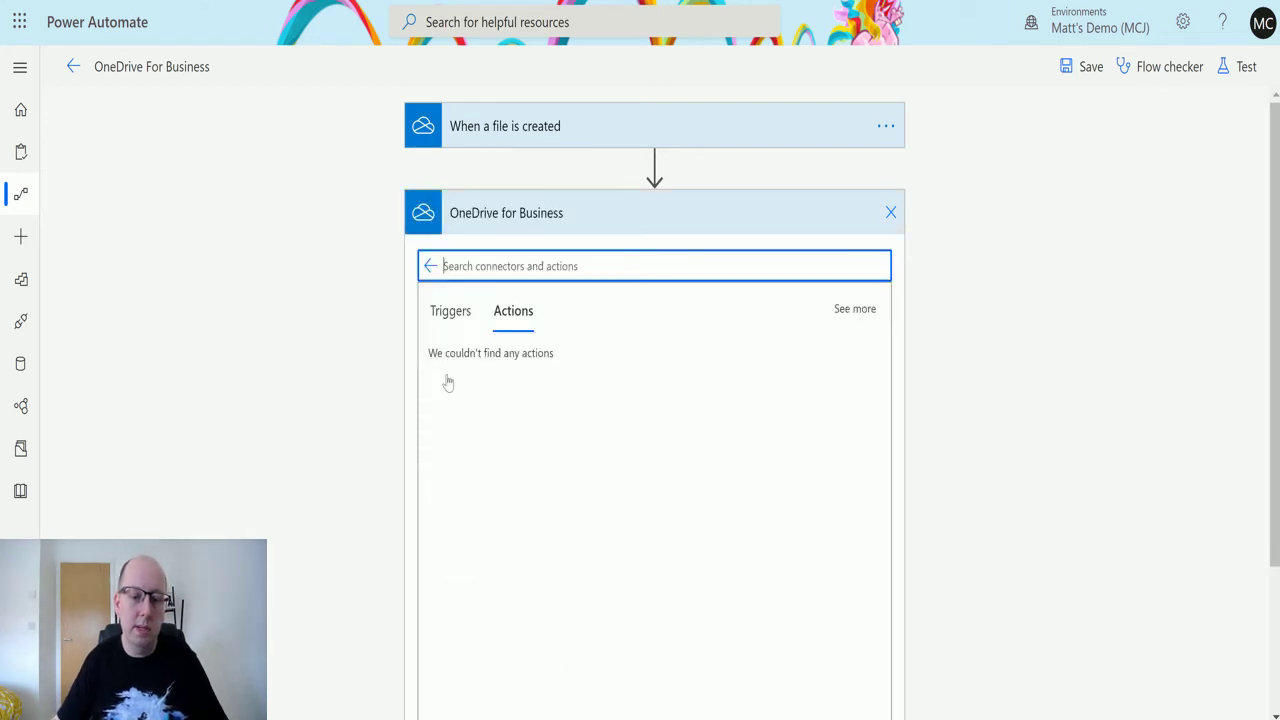
scroll(670, 484, down, 2)
scroll(670, 484, down, 2)
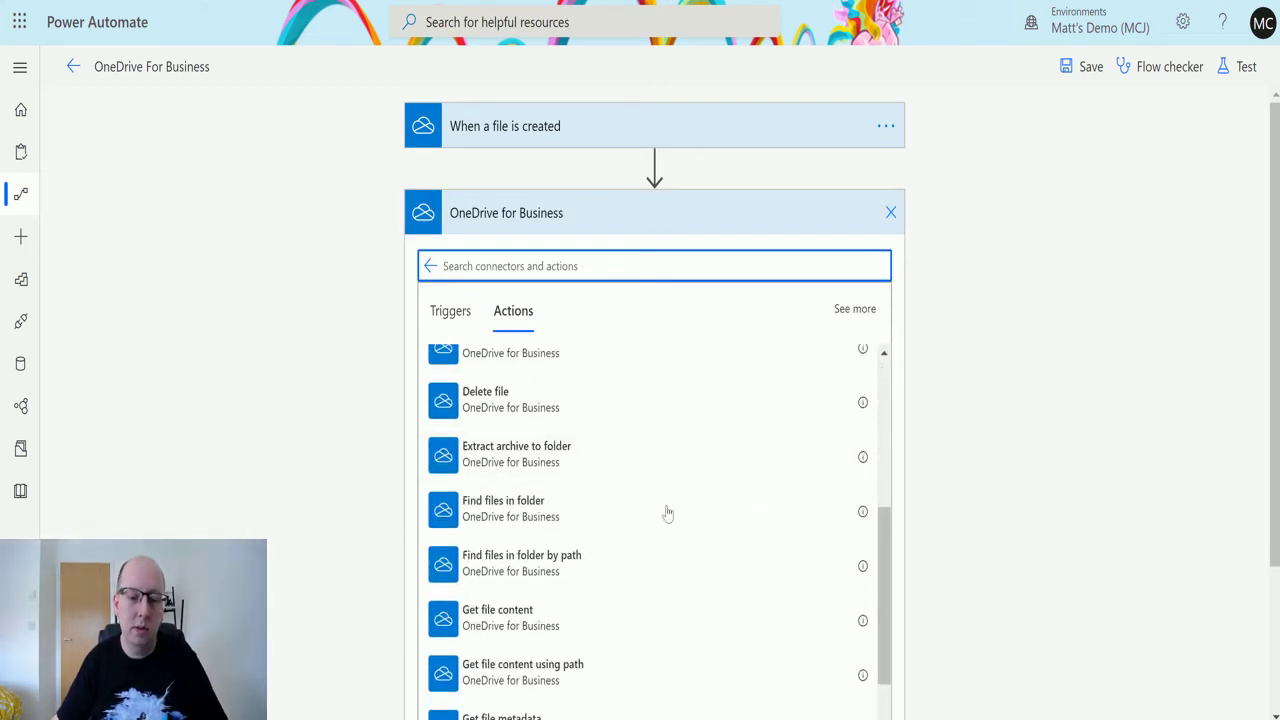
click(565, 598)
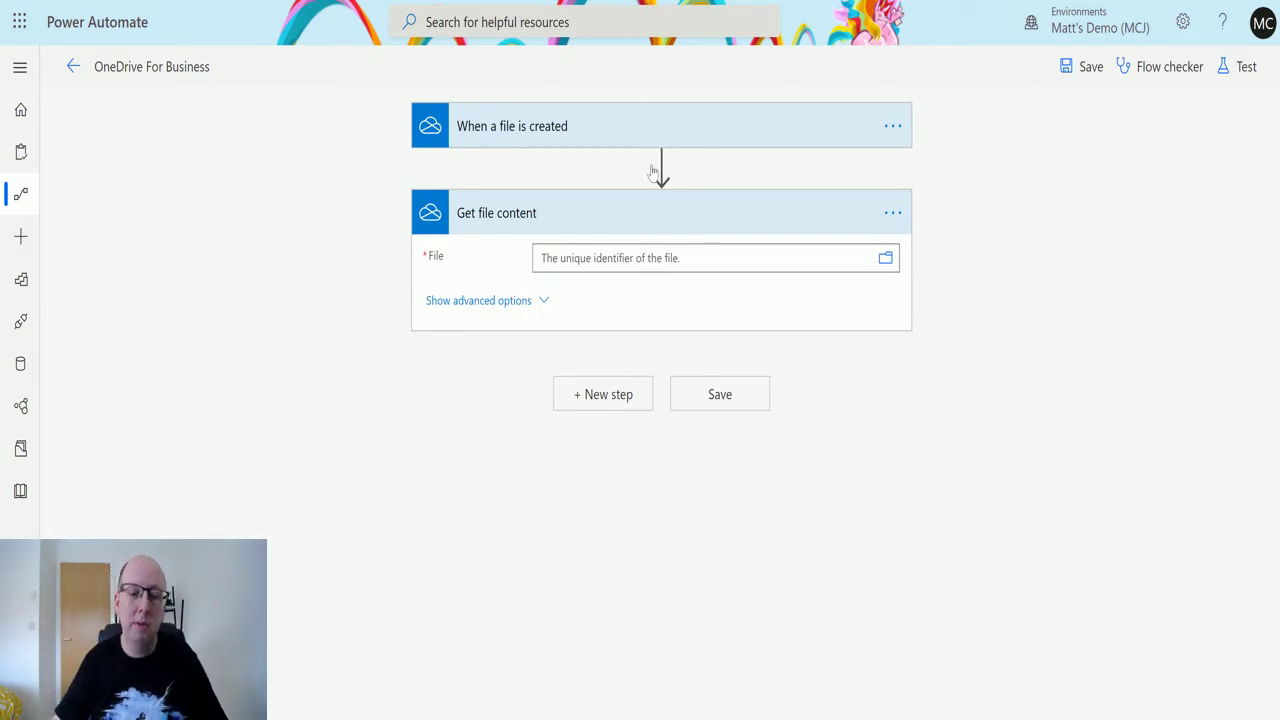
- Set the Get file content action's file to /PowerAutomate/Badger.jpg and show its advanced options
click(707, 280)
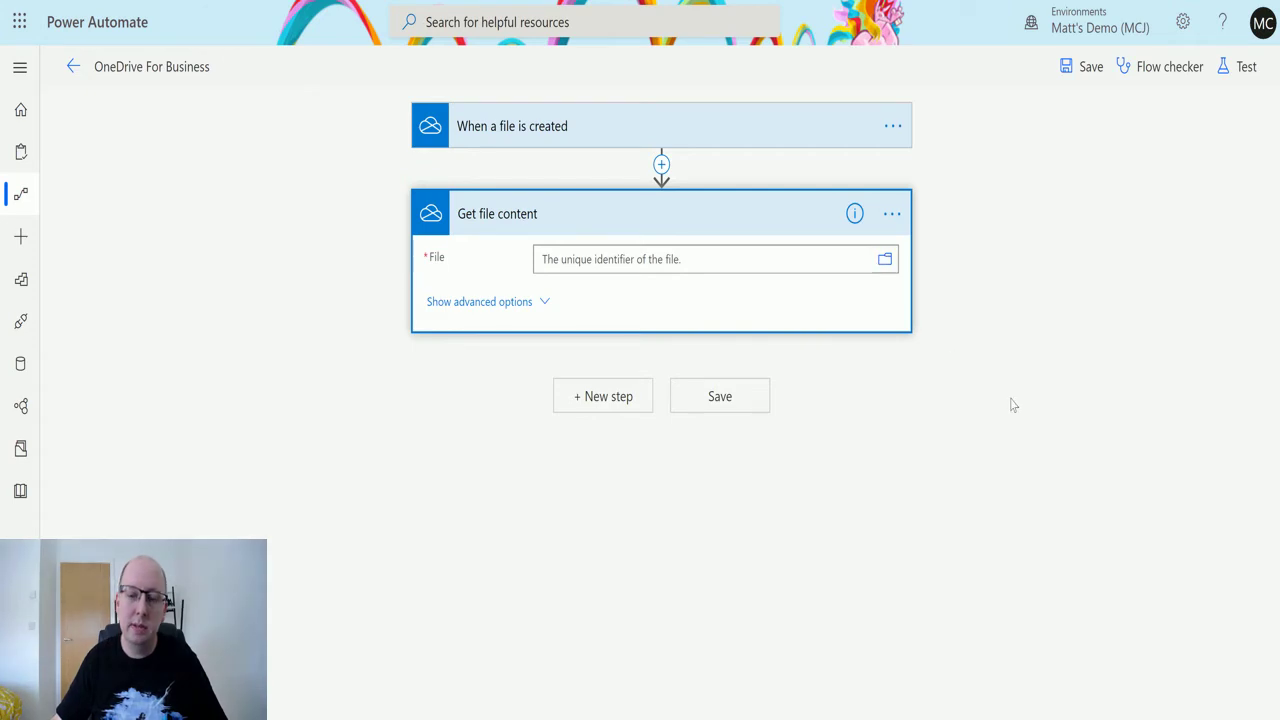
click(1141, 305)
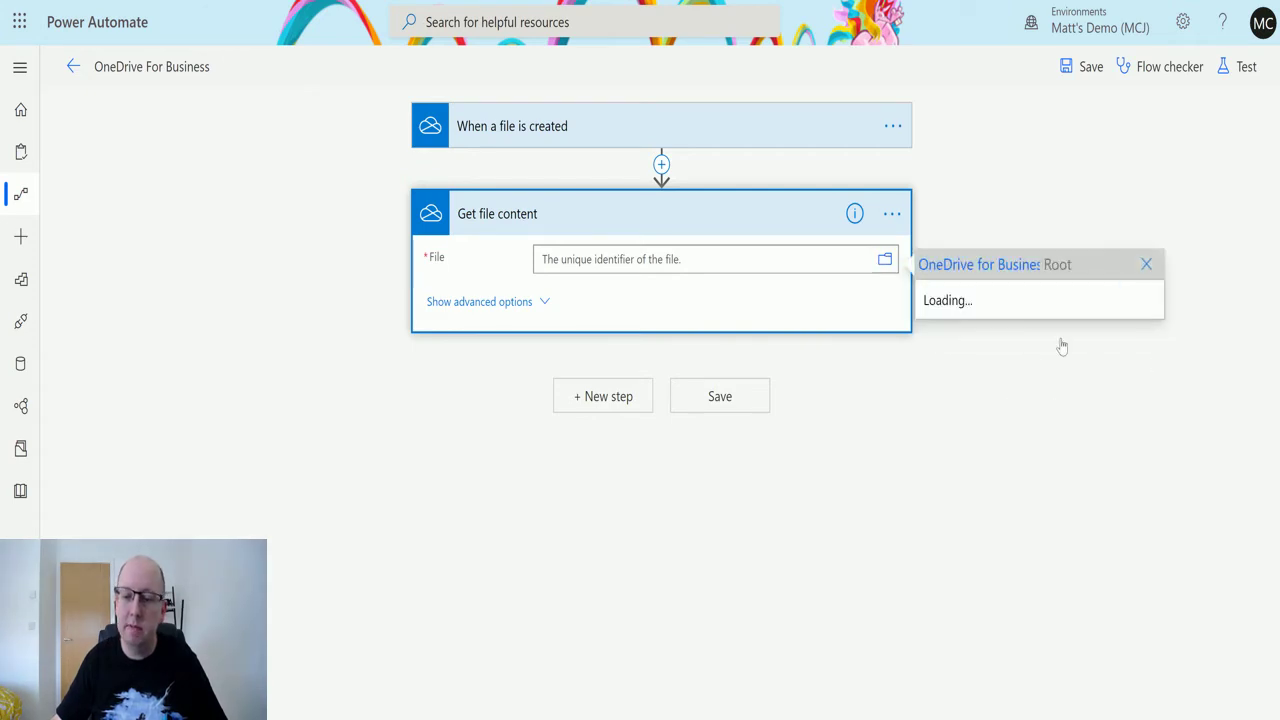
drag(1157, 338, 1149, 408)
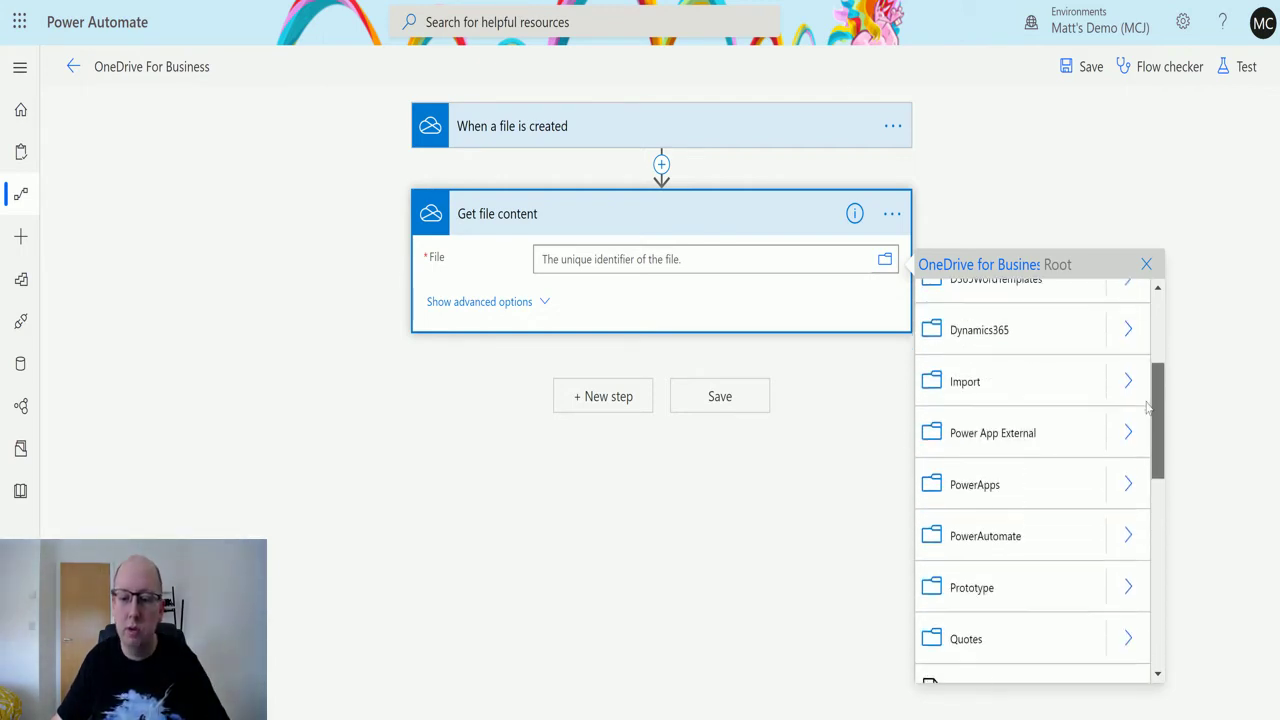
click(1128, 541)
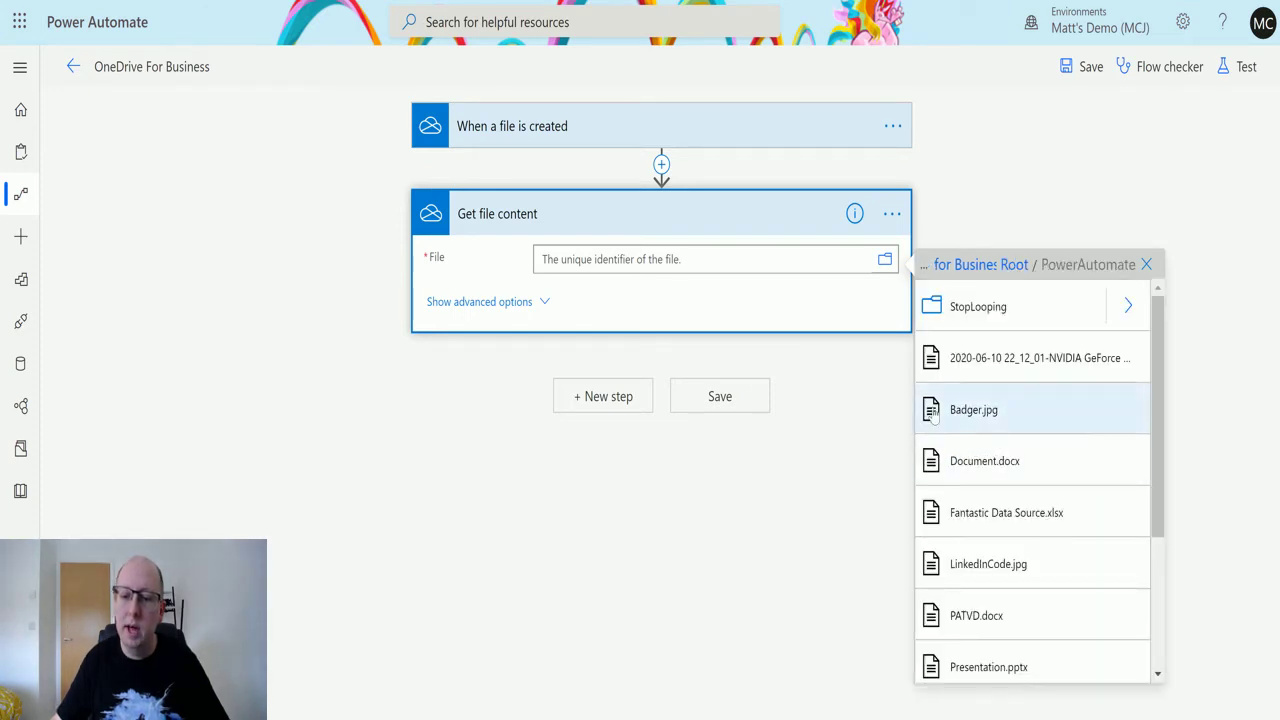
click(997, 428)
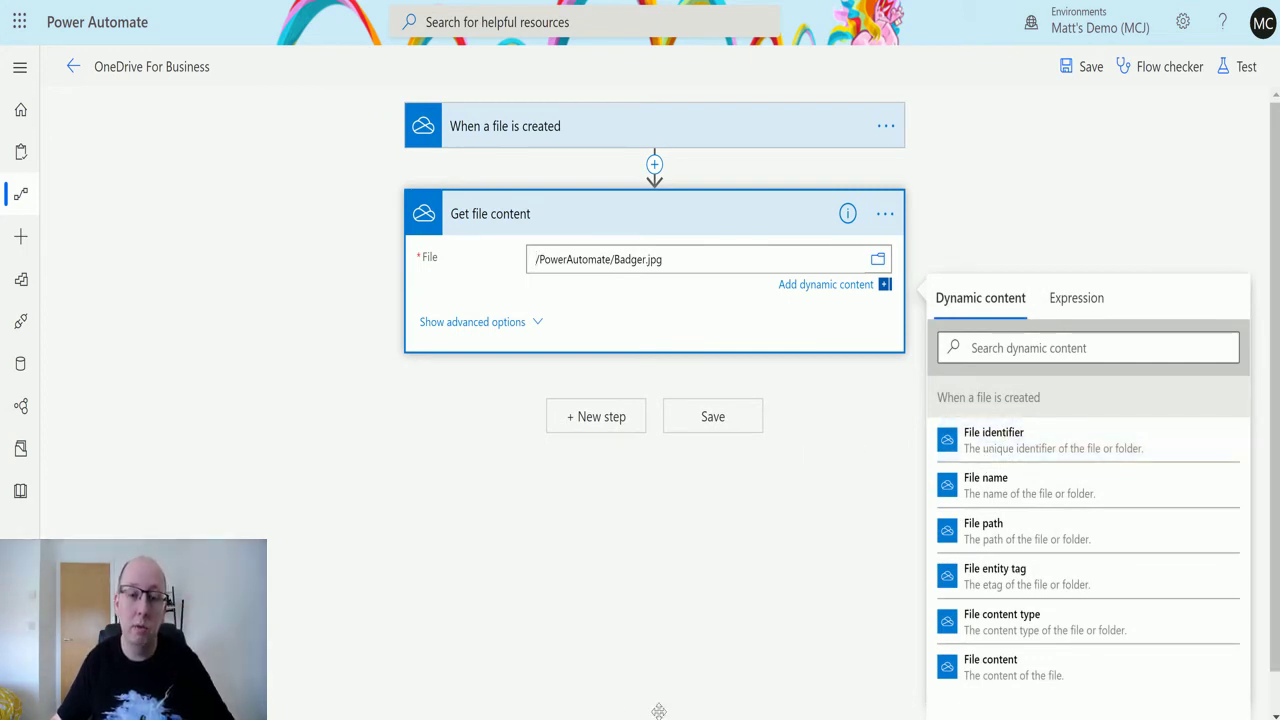
click(455, 558)
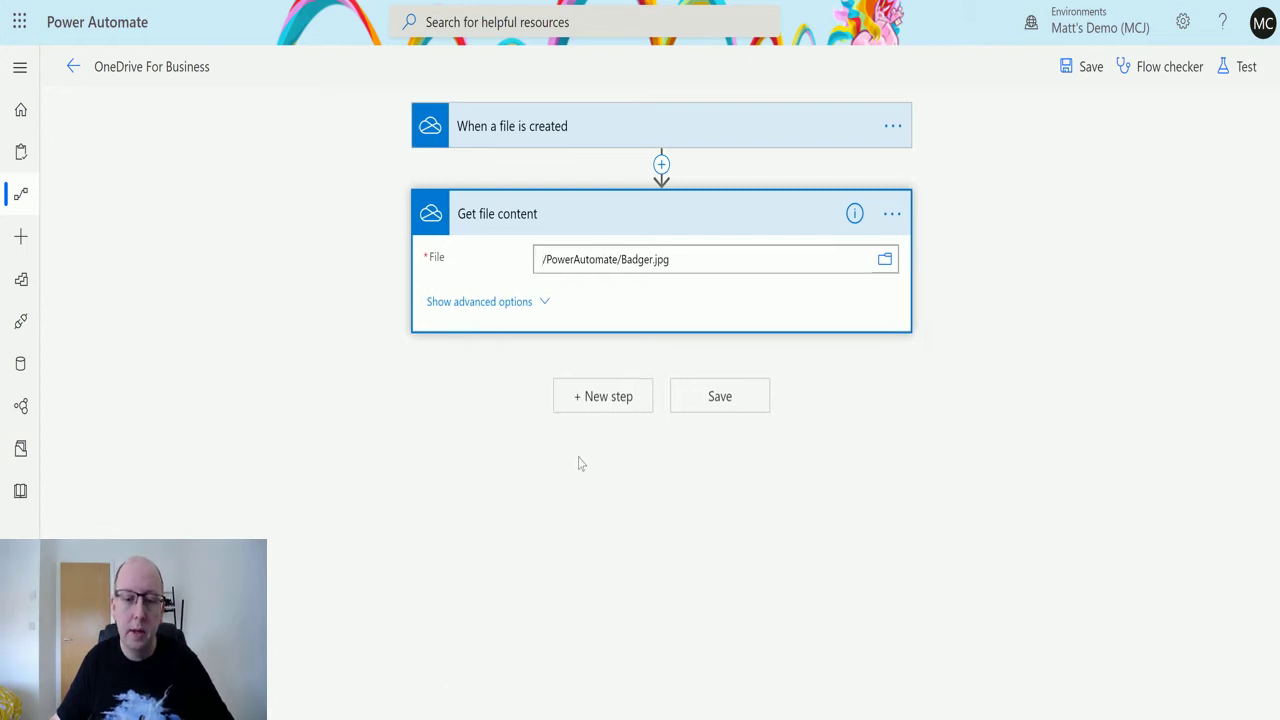
click(522, 305)
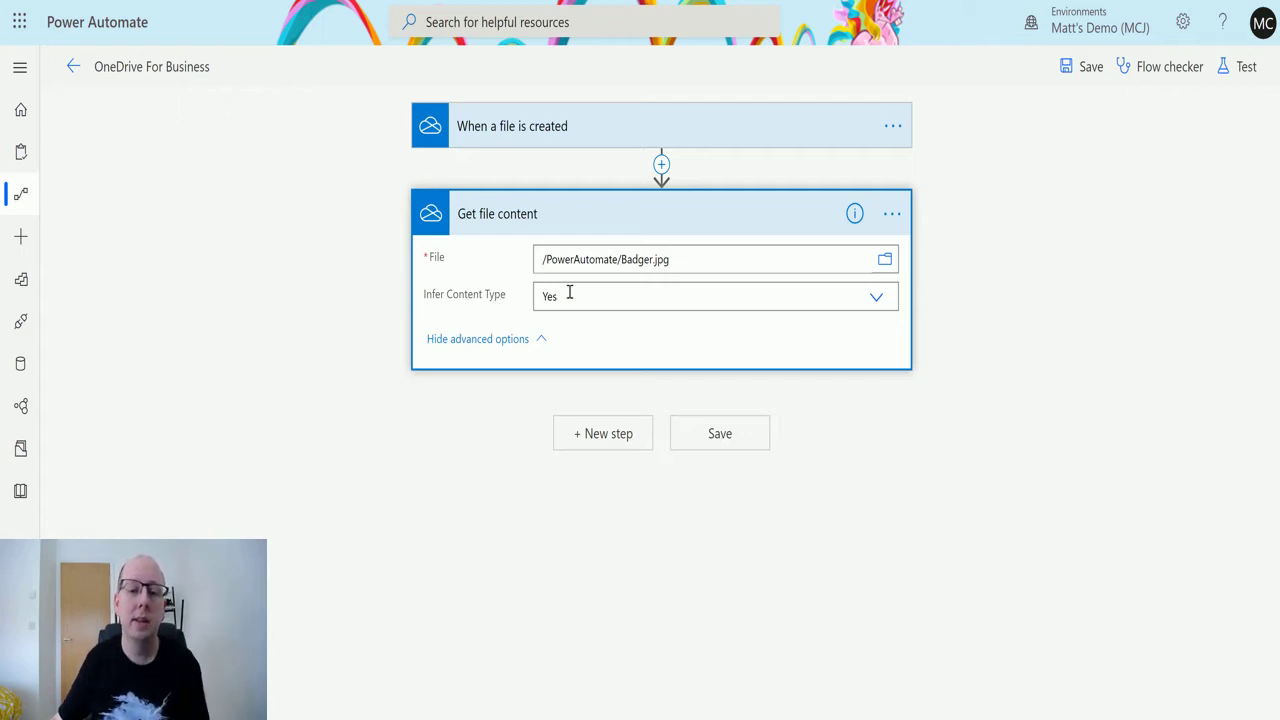
mouse_move(580, 304)
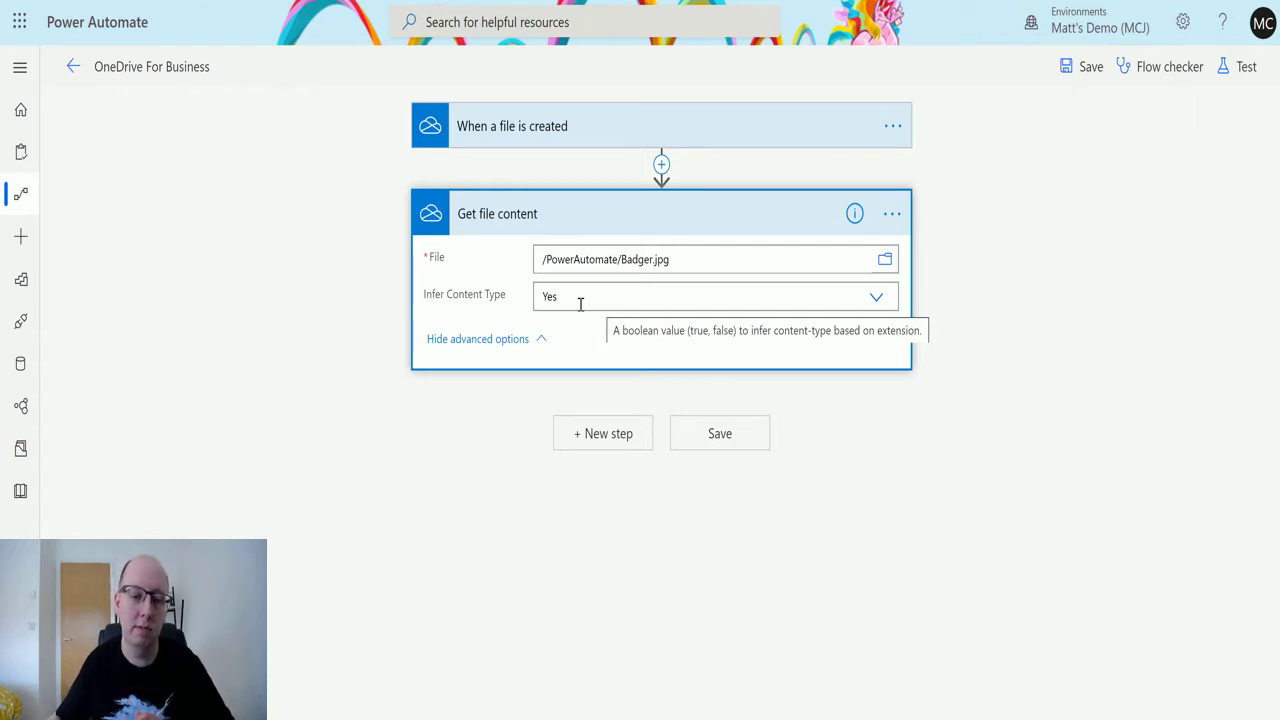
- Add the Upload file or image content action from Common Data Service (current environment) after Get file content
click(602, 436)
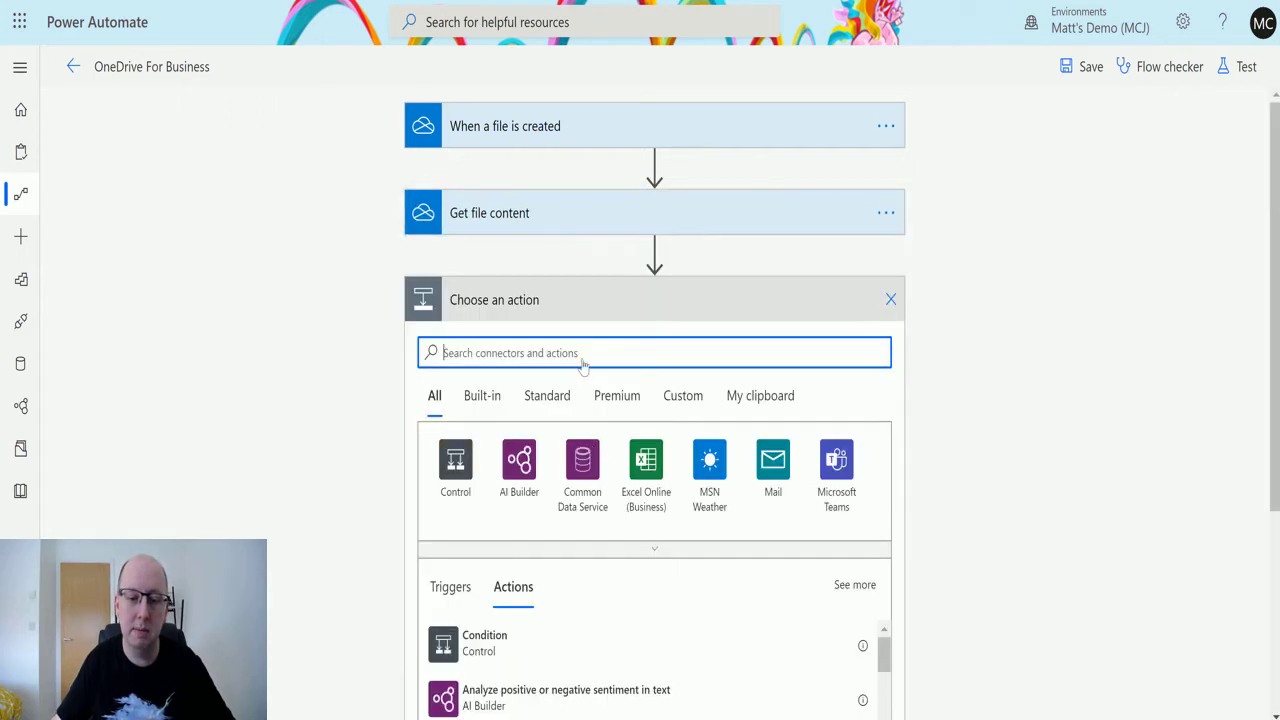
text(commo)
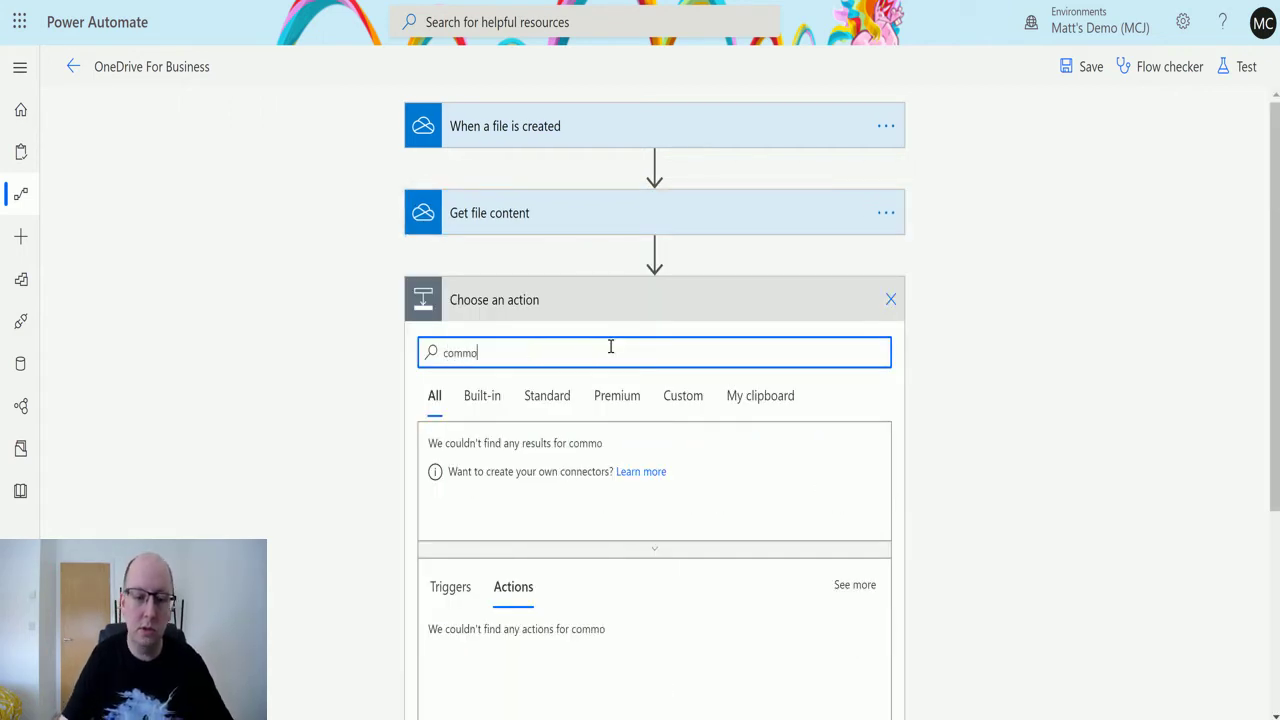
text(n data)
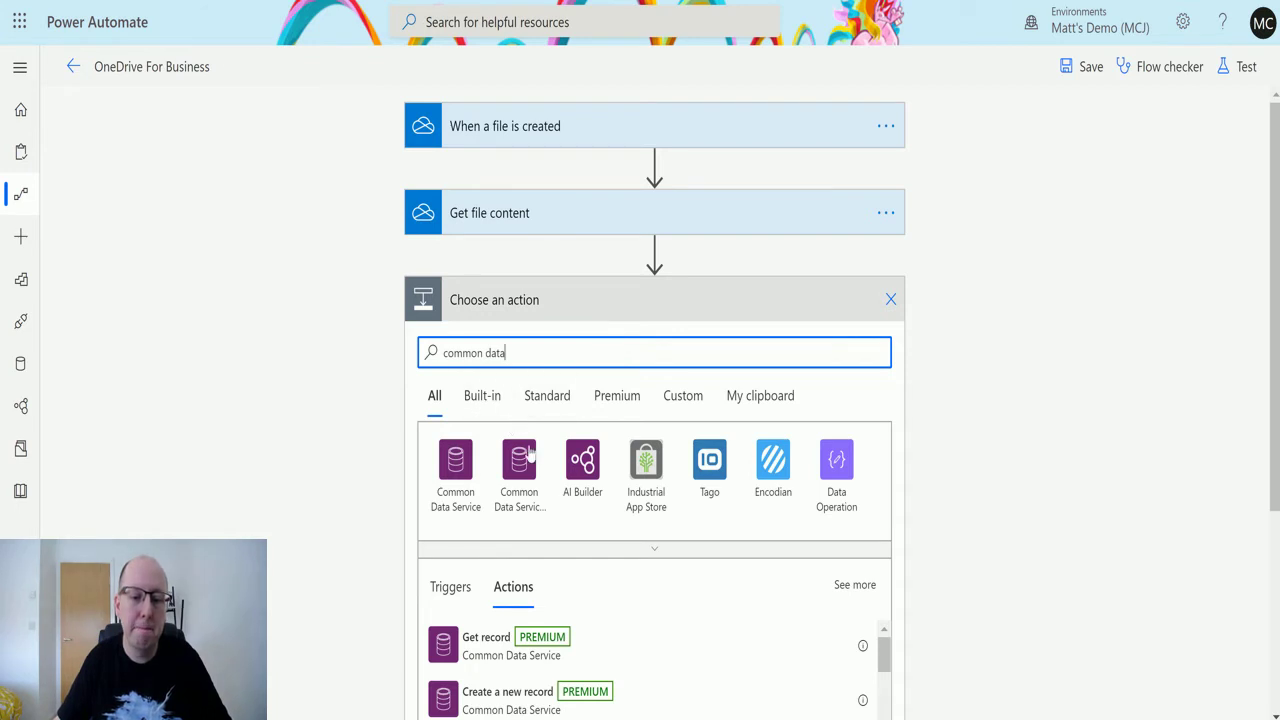
click(545, 460)
scroll(766, 423, down, 5)
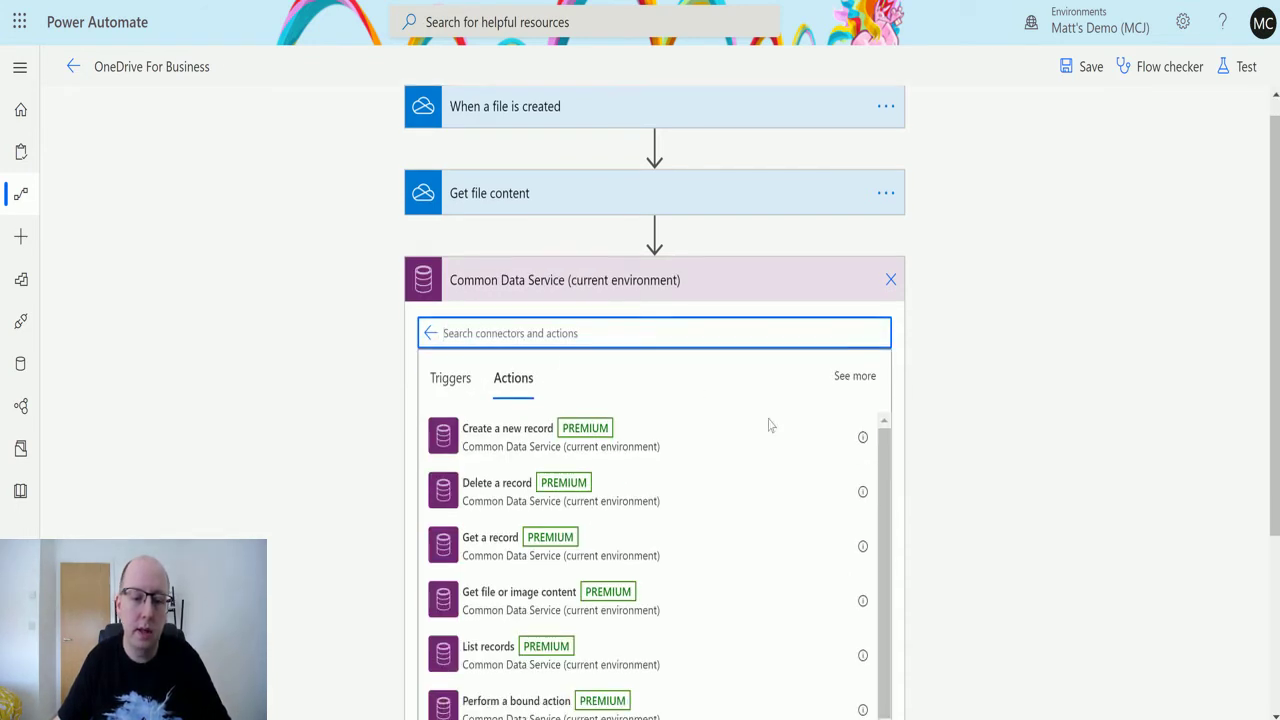
scroll(660, 408, down, 3)
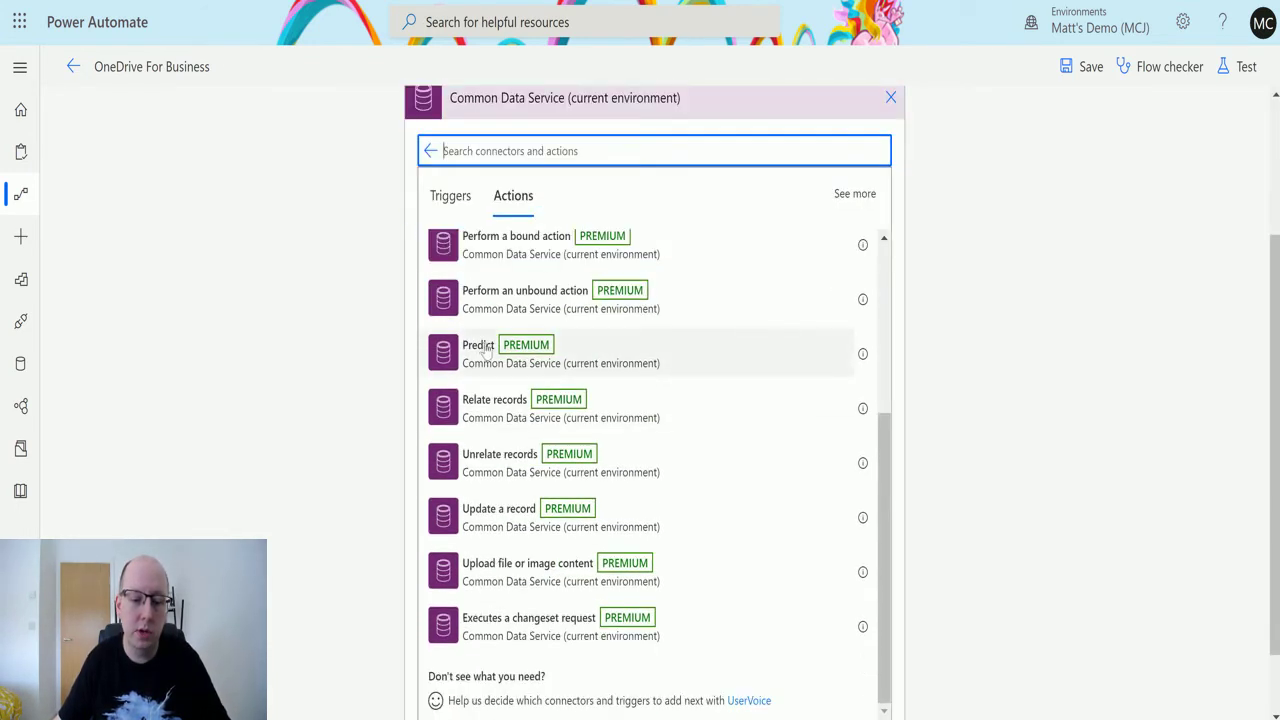
click(514, 572)
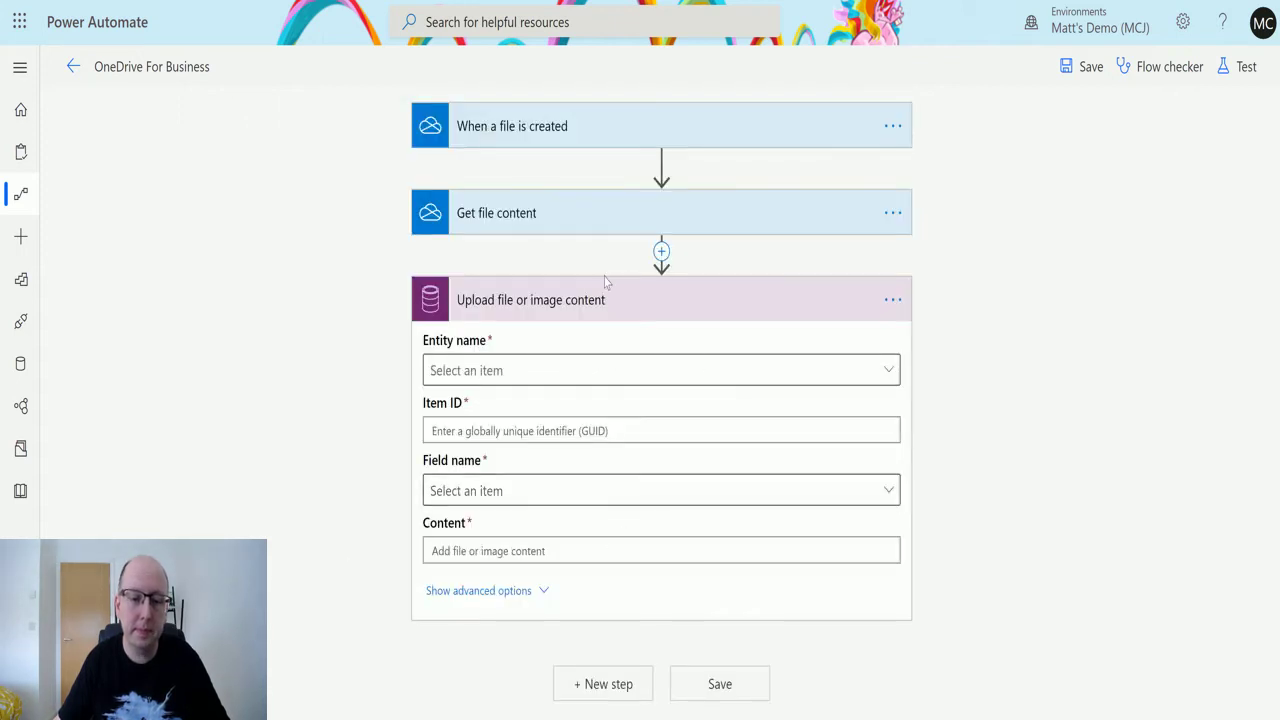
- Search the entity names for "contact" and set the upload action's entity to Contacts
click(829, 371)
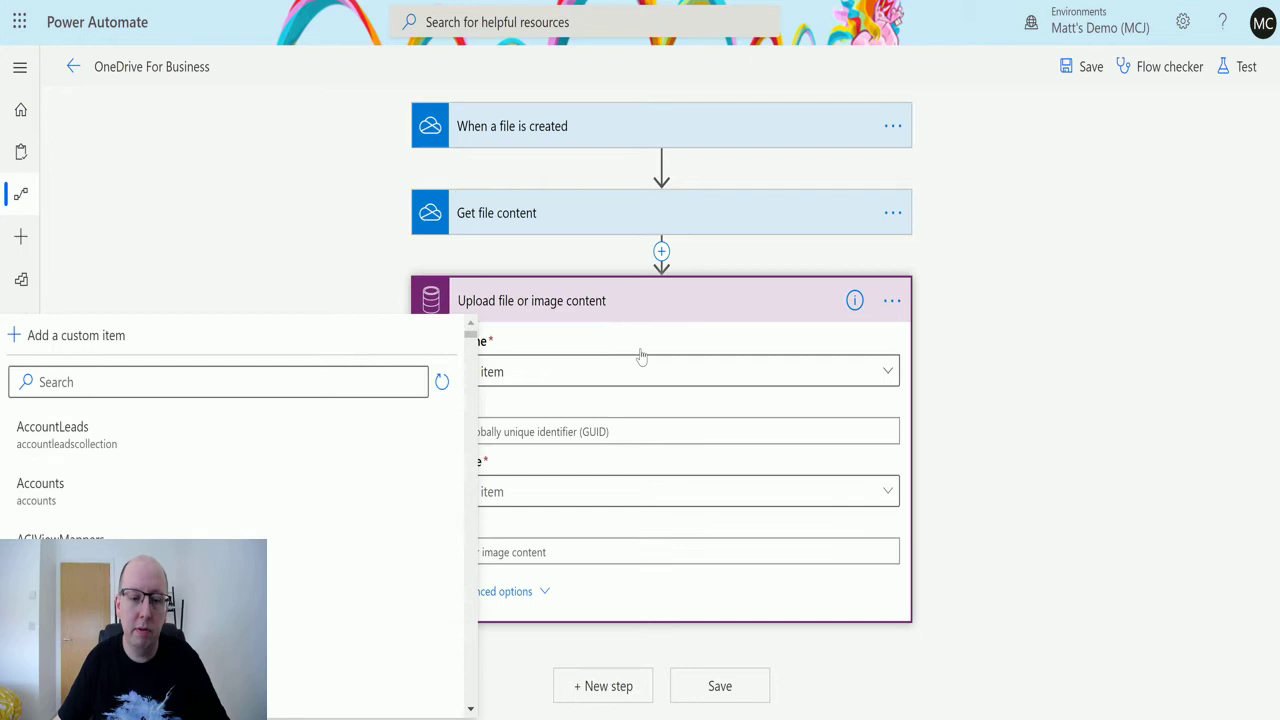
click(244, 382)
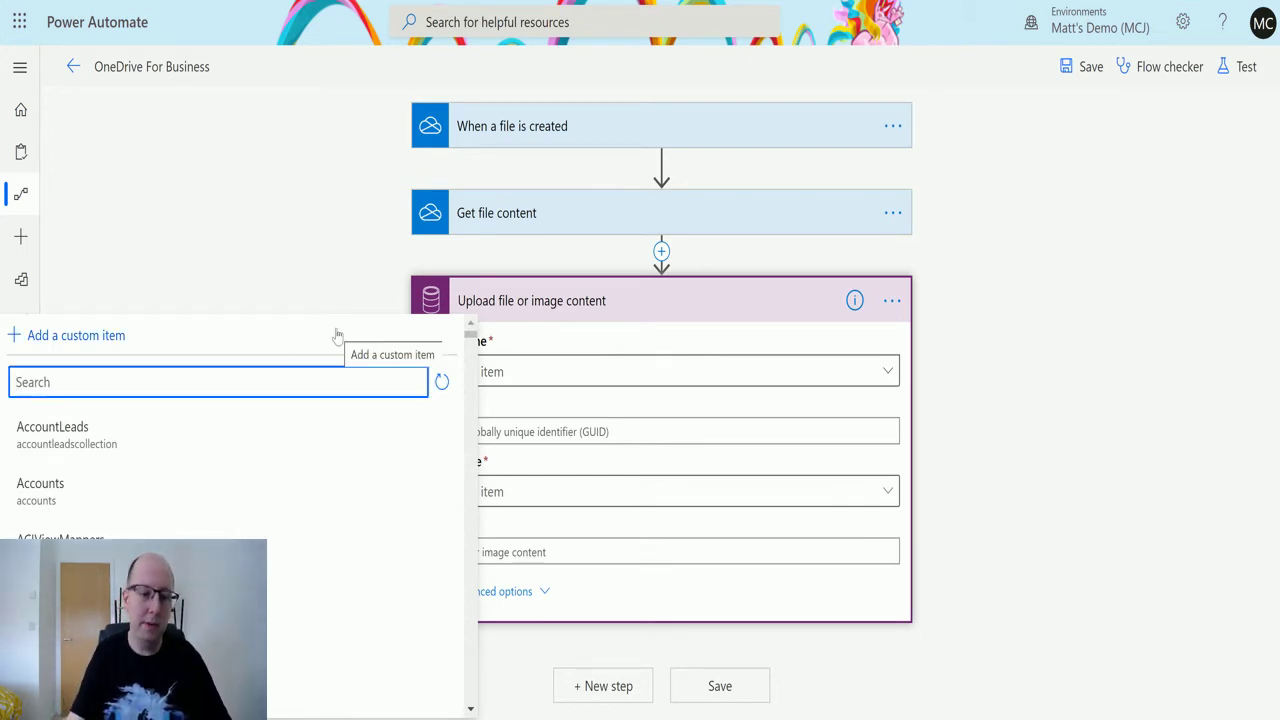
text(conta)
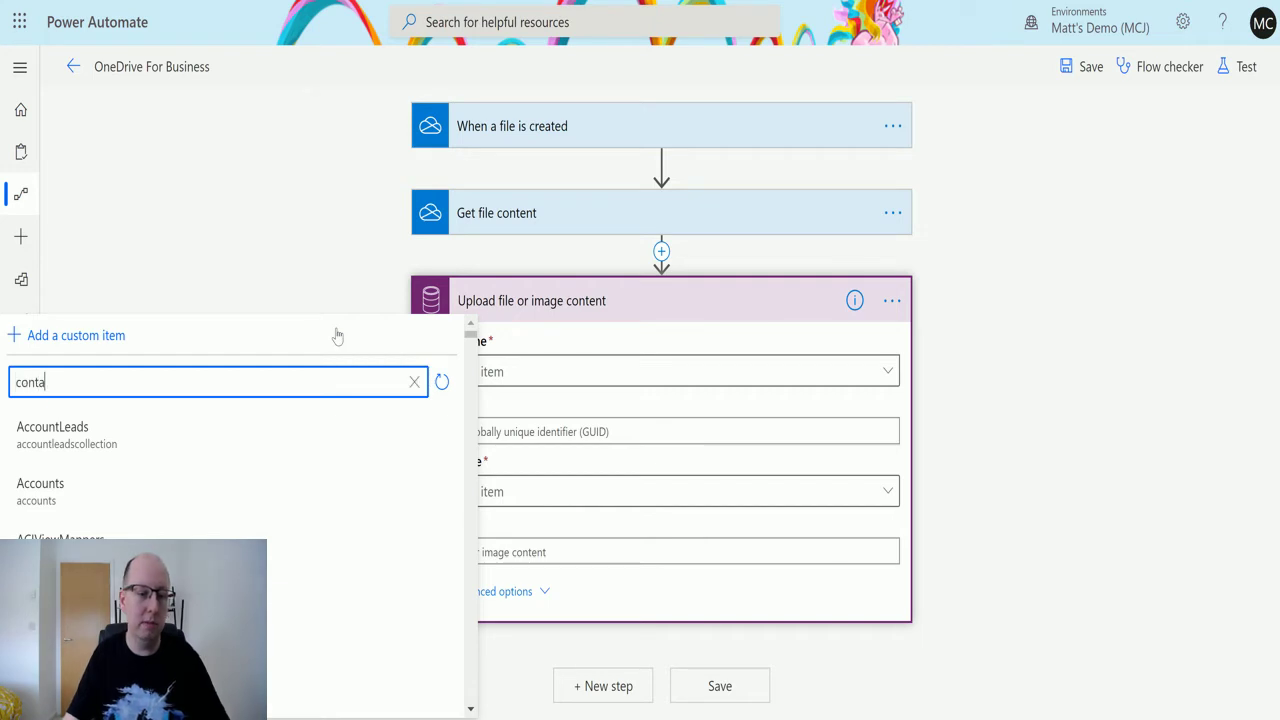
text(ct)
scroll(200, 470, down, 3)
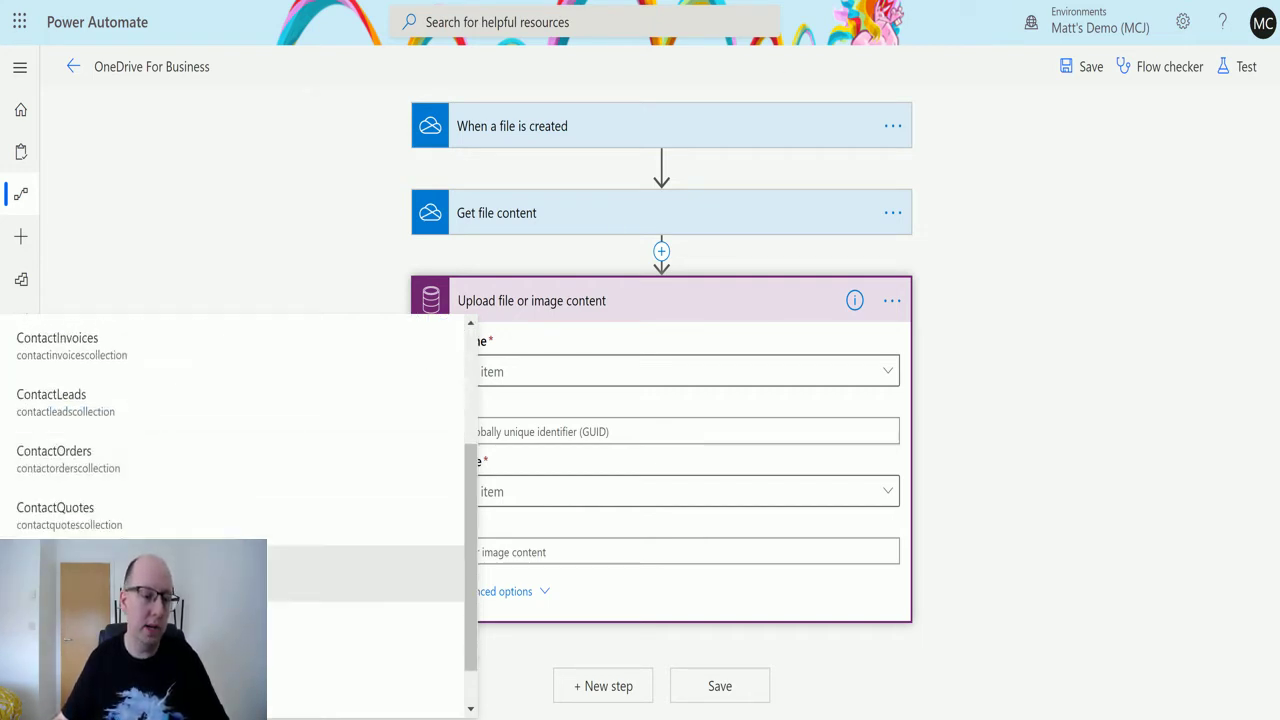
click(130, 572)
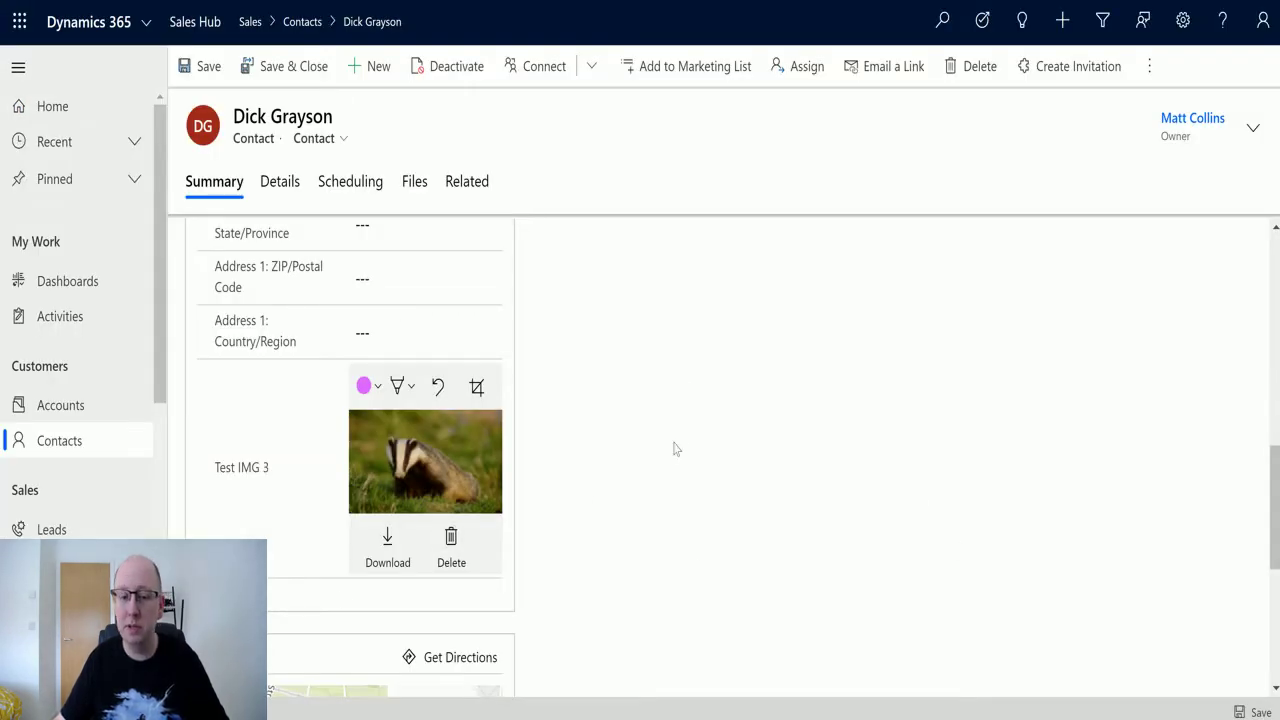
- In the Dynamics 365 contact record, try to delete the Test IMG 3 image, save the record and refresh it
click(451, 545)
click(687, 466)
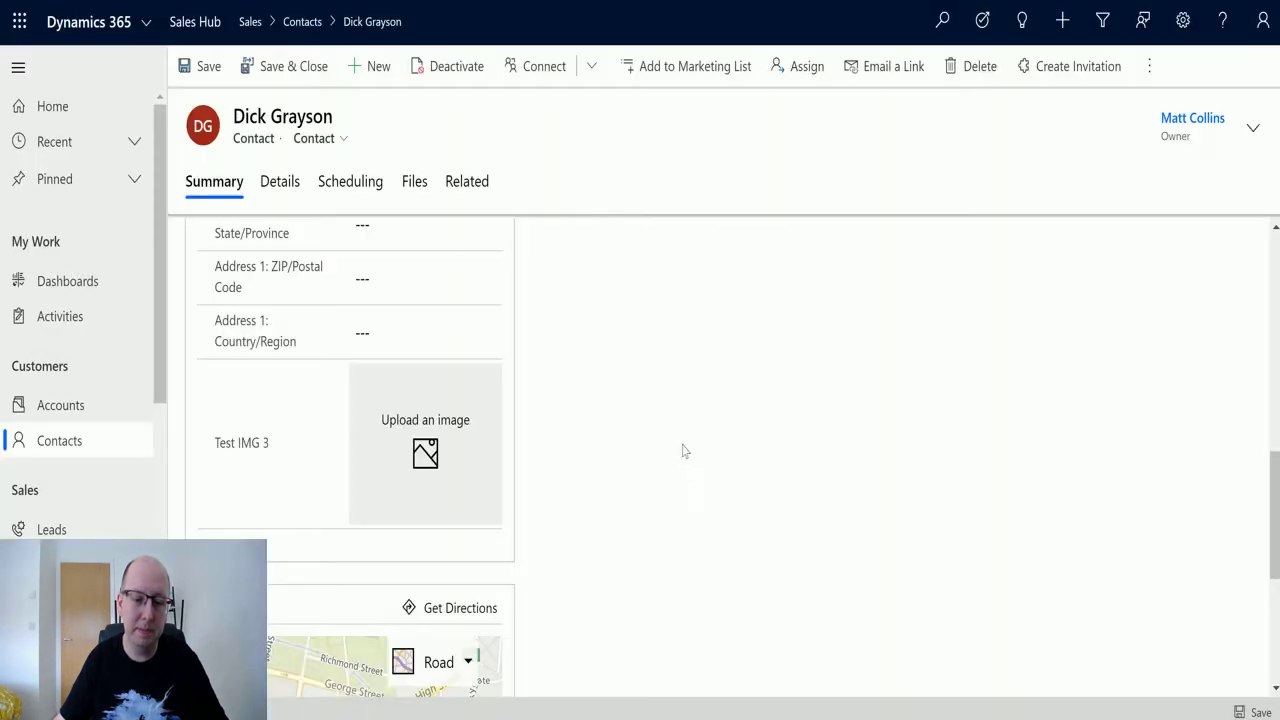
click(1258, 711)
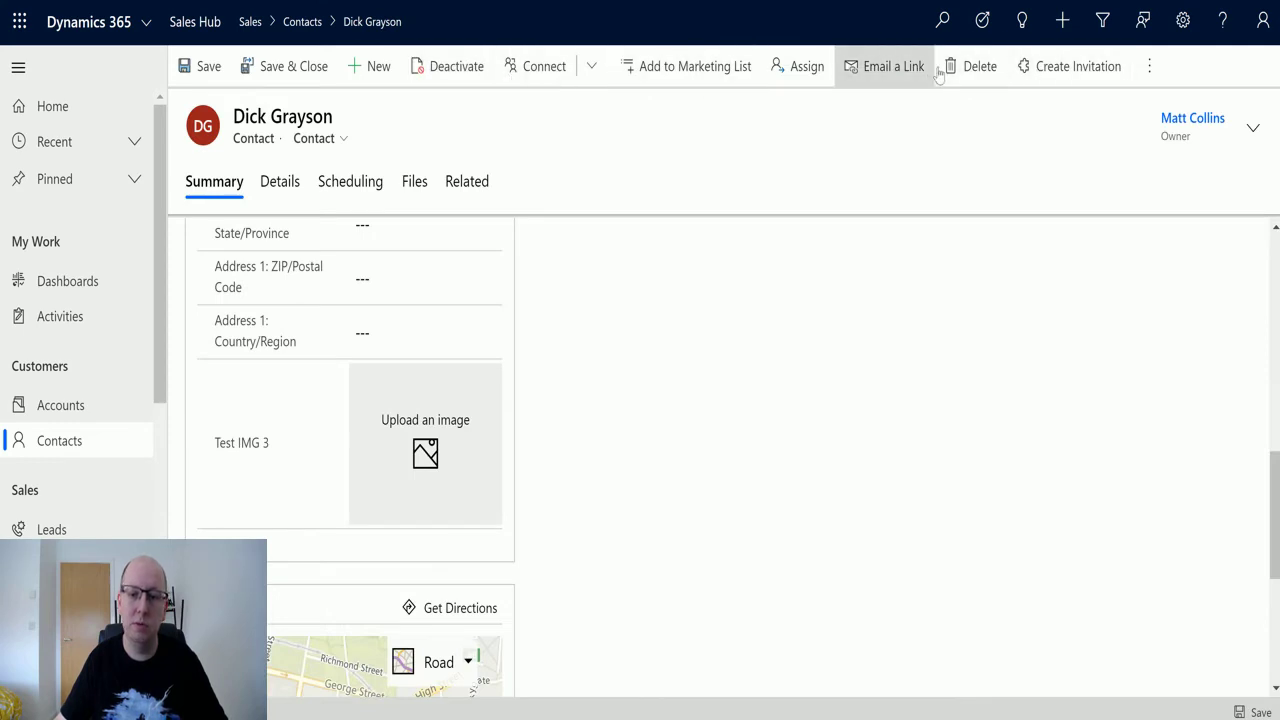
click(1147, 66)
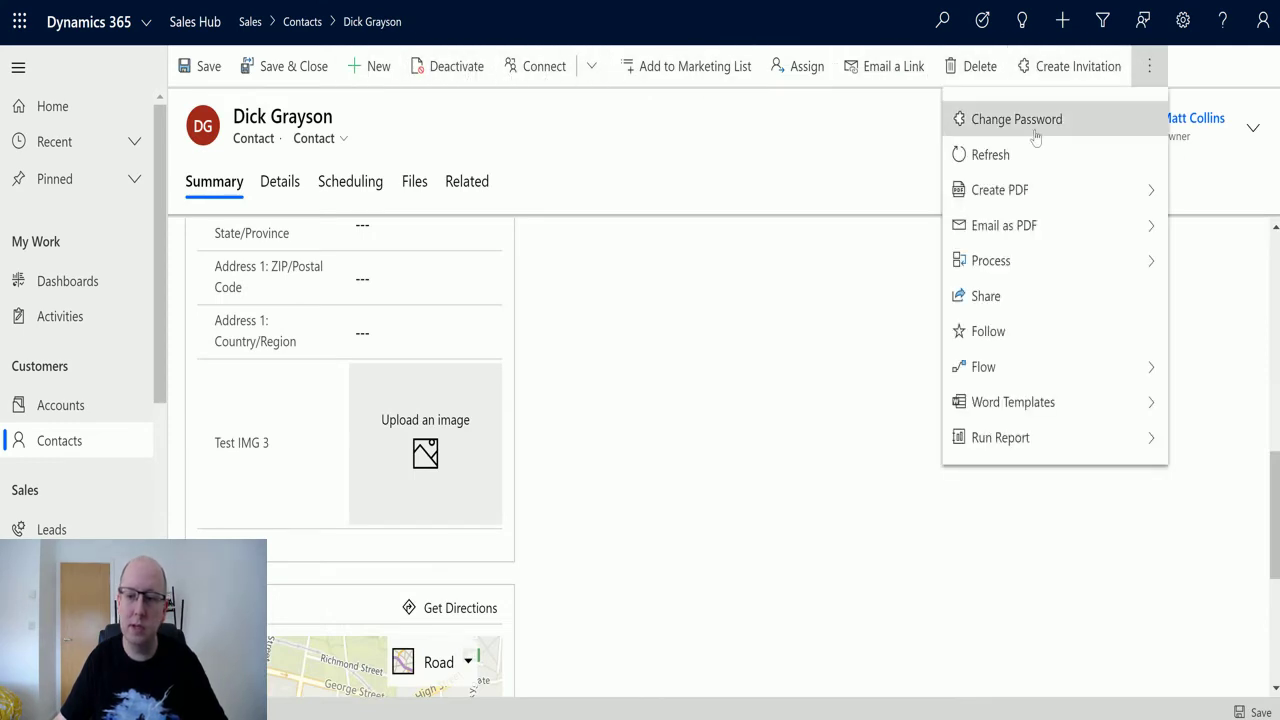
click(954, 154)
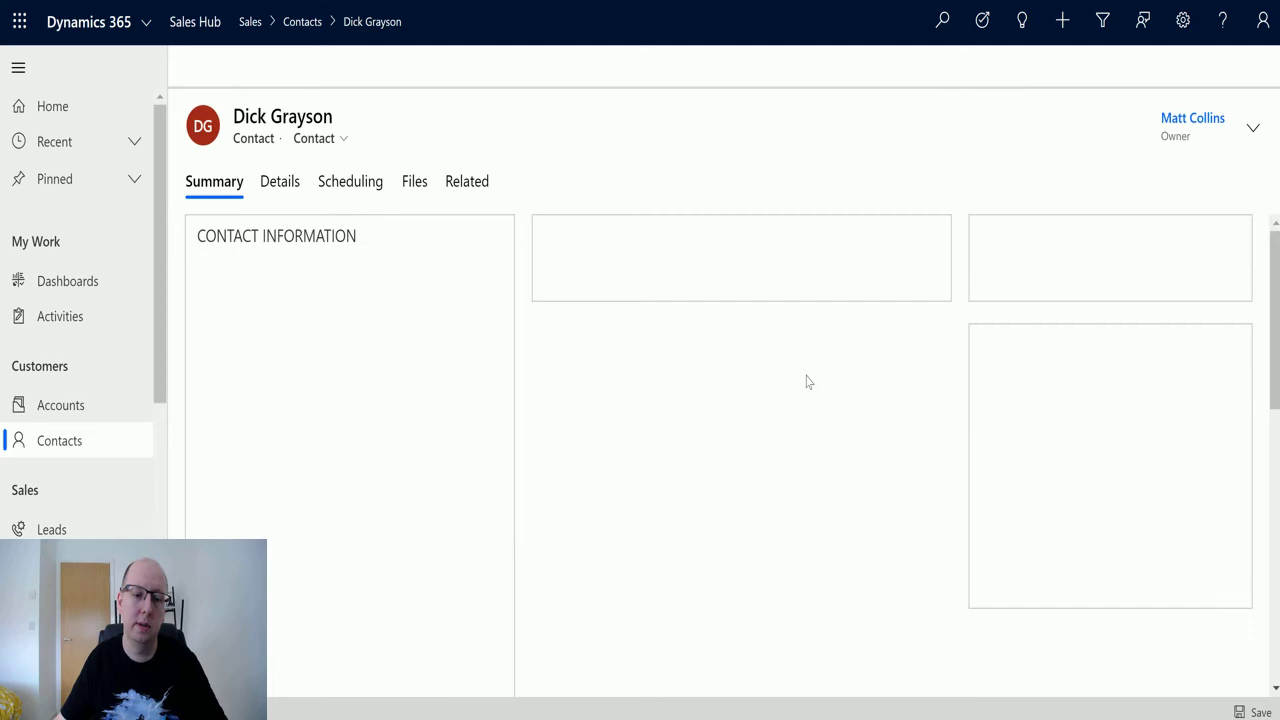
scroll(680, 354, down, 5)
scroll(679, 354, down, 2)
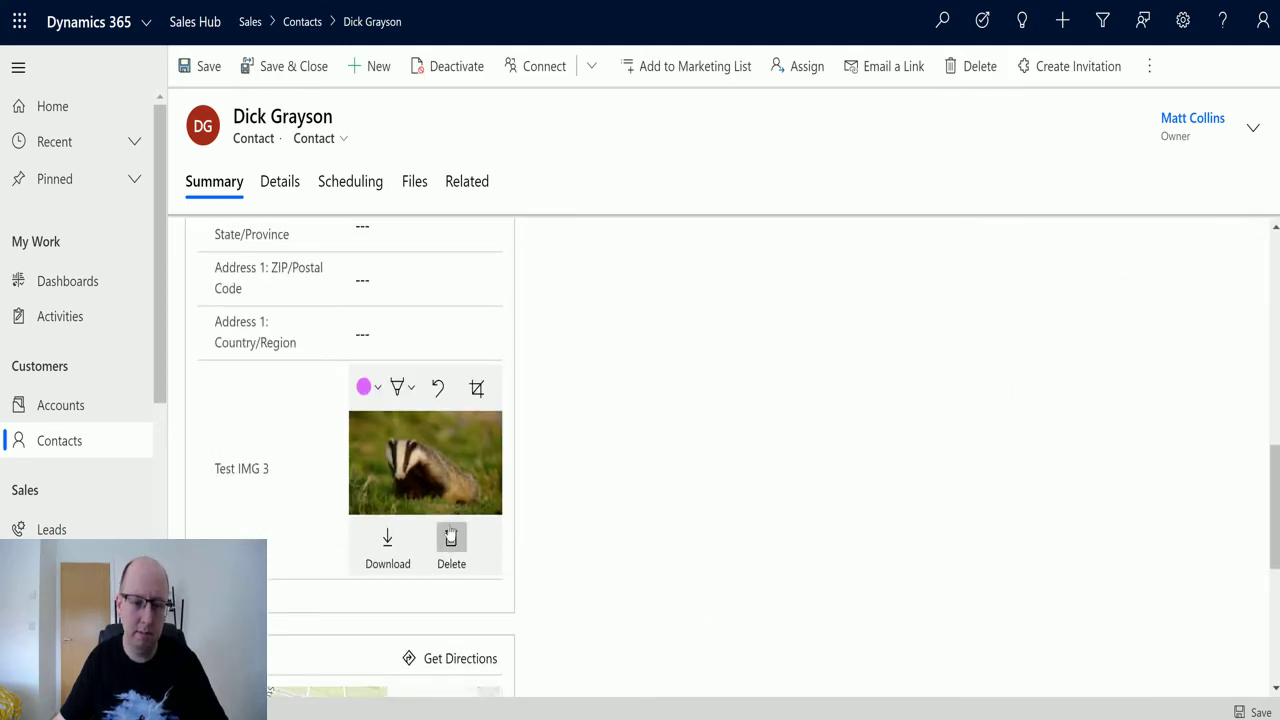
scroll(500, 414, up, 10)
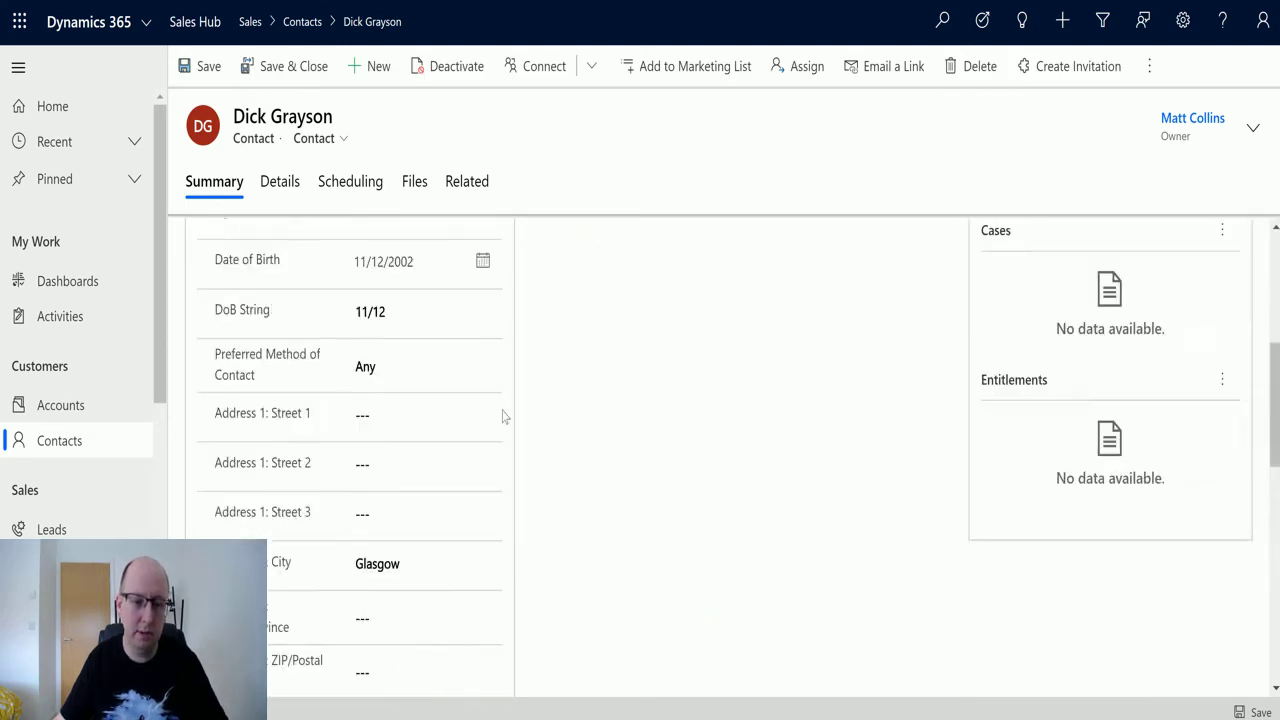
- Go back to the contacts list, open the fifth contact in My Active Contacts and examine its Test IMG 3 field
click(40, 448)
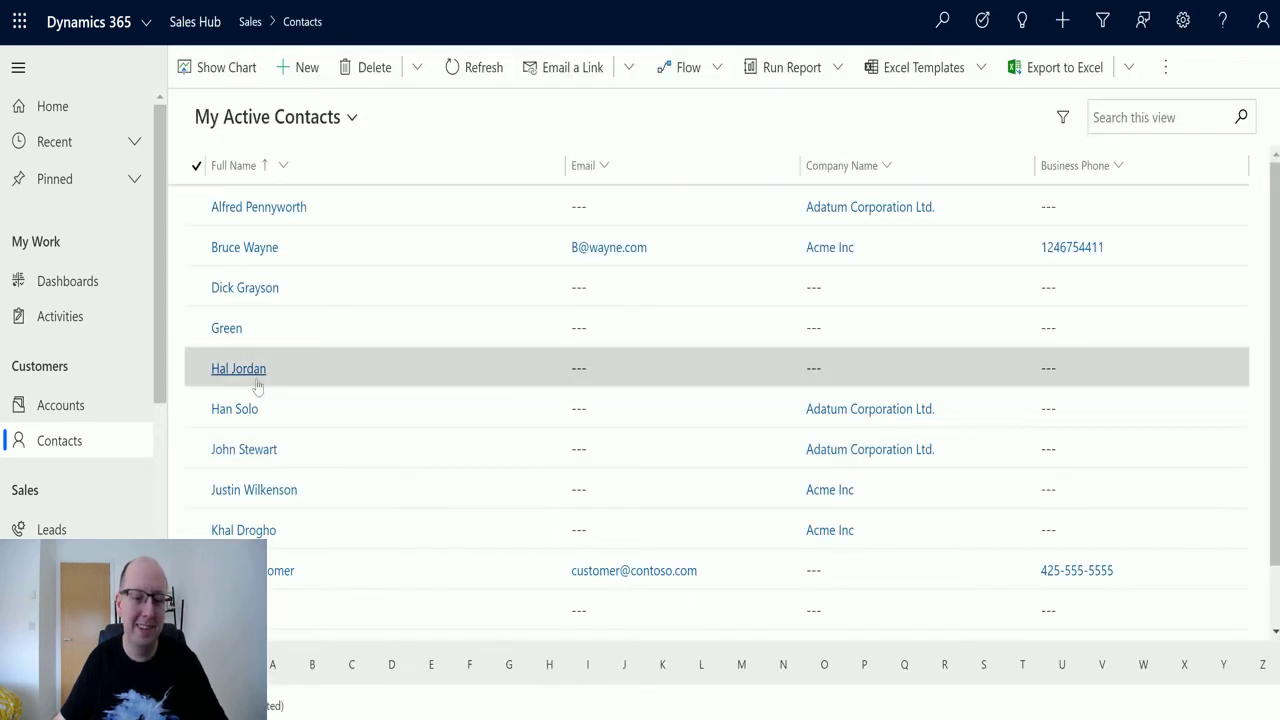
click(375, 377)
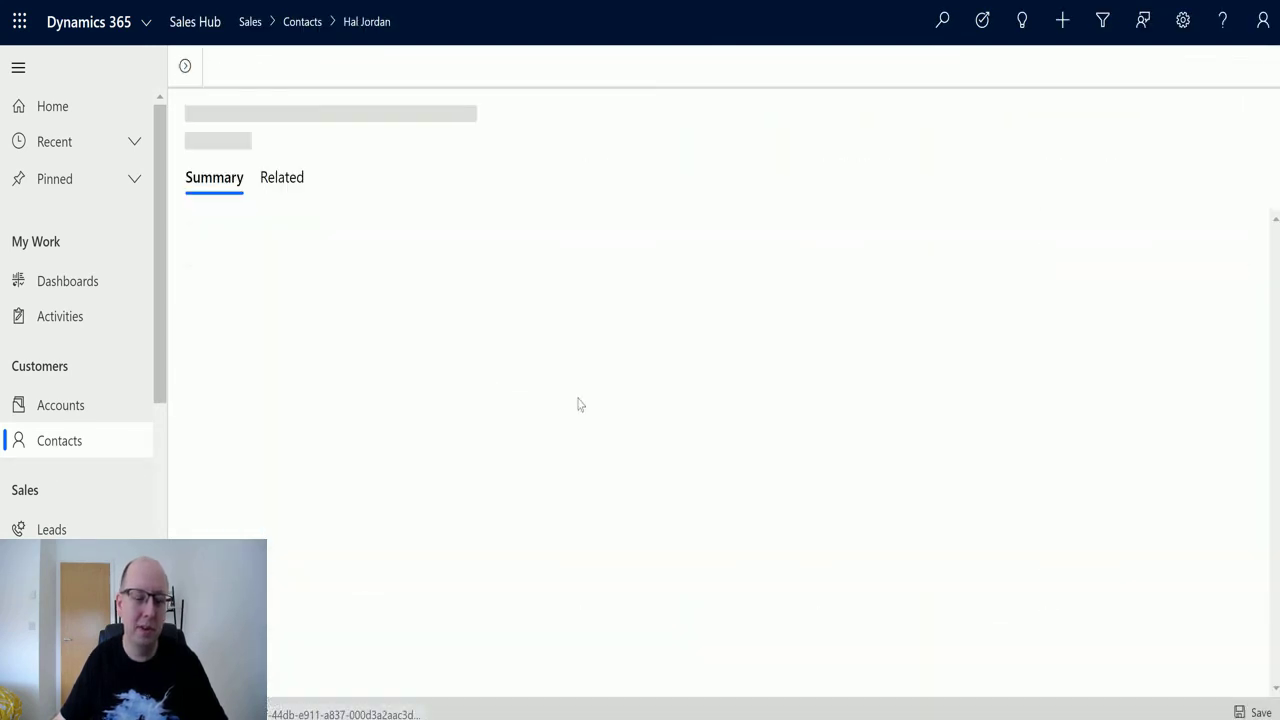
scroll(690, 413, down, 5)
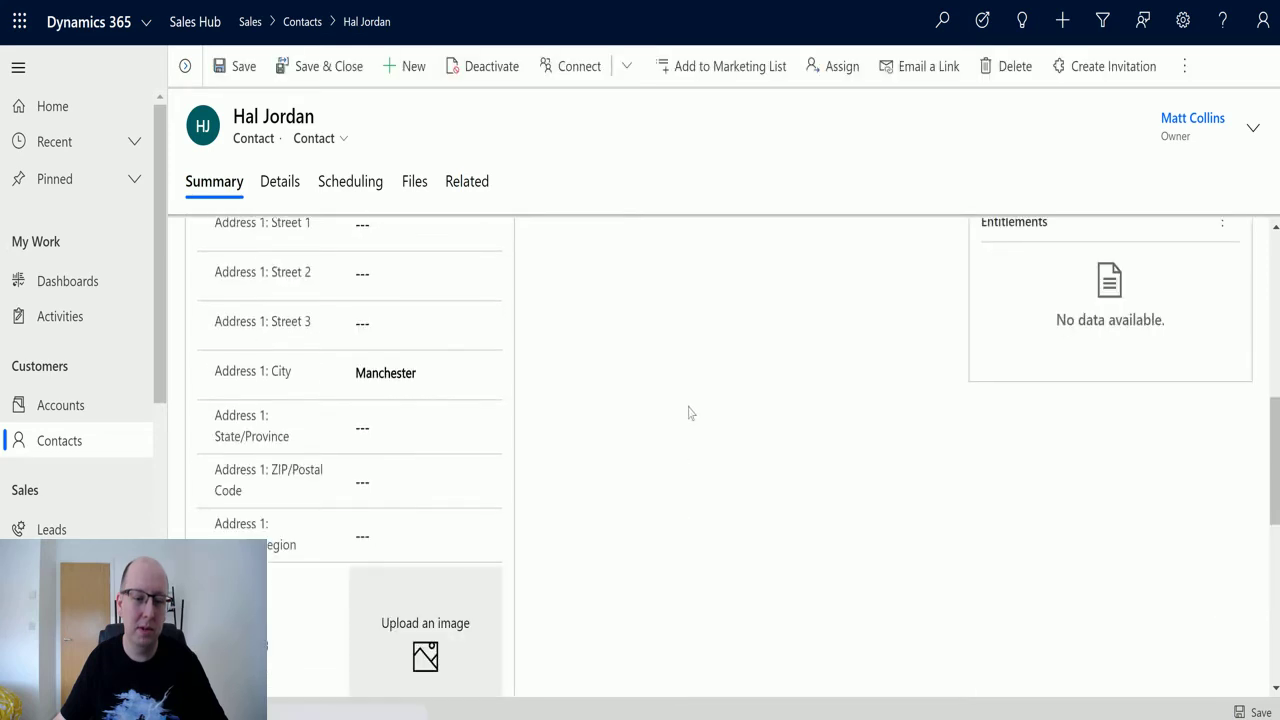
scroll(686, 409, down, 2)
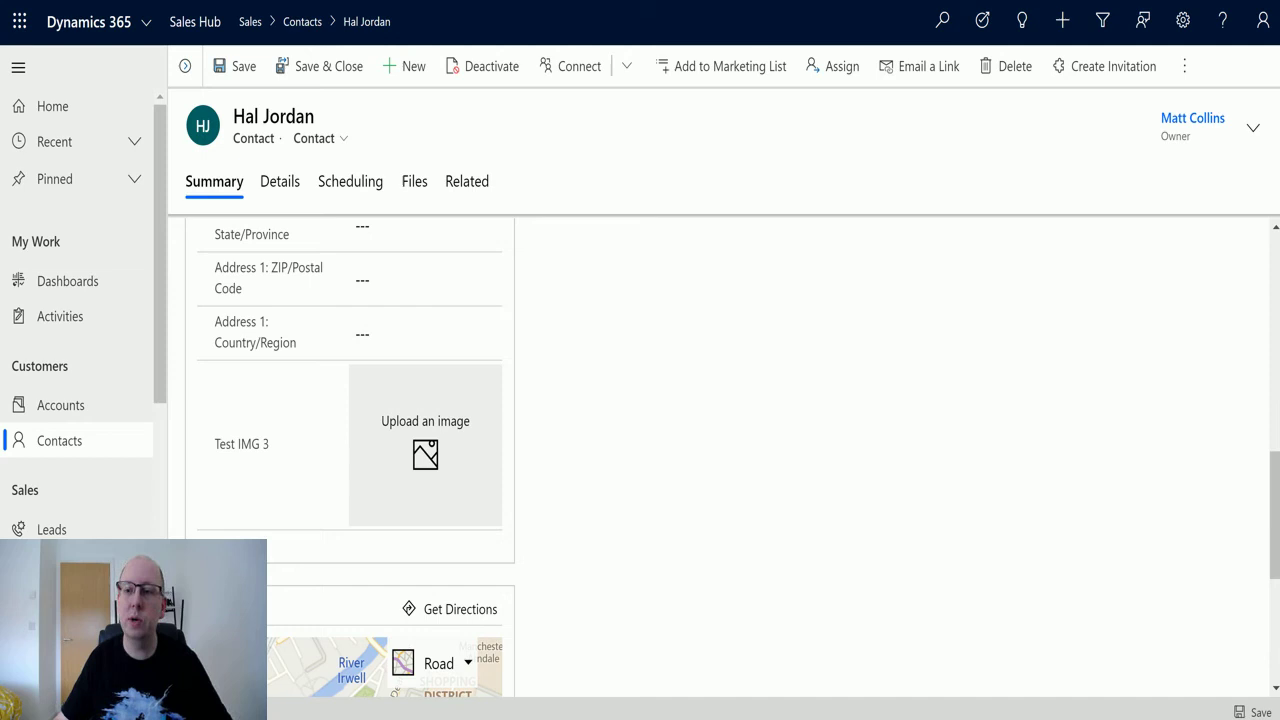
- Copy the open Dynamics 365 contact's record ID and paste it as the Item ID of the Power Automate upload action
click(1120, 2)
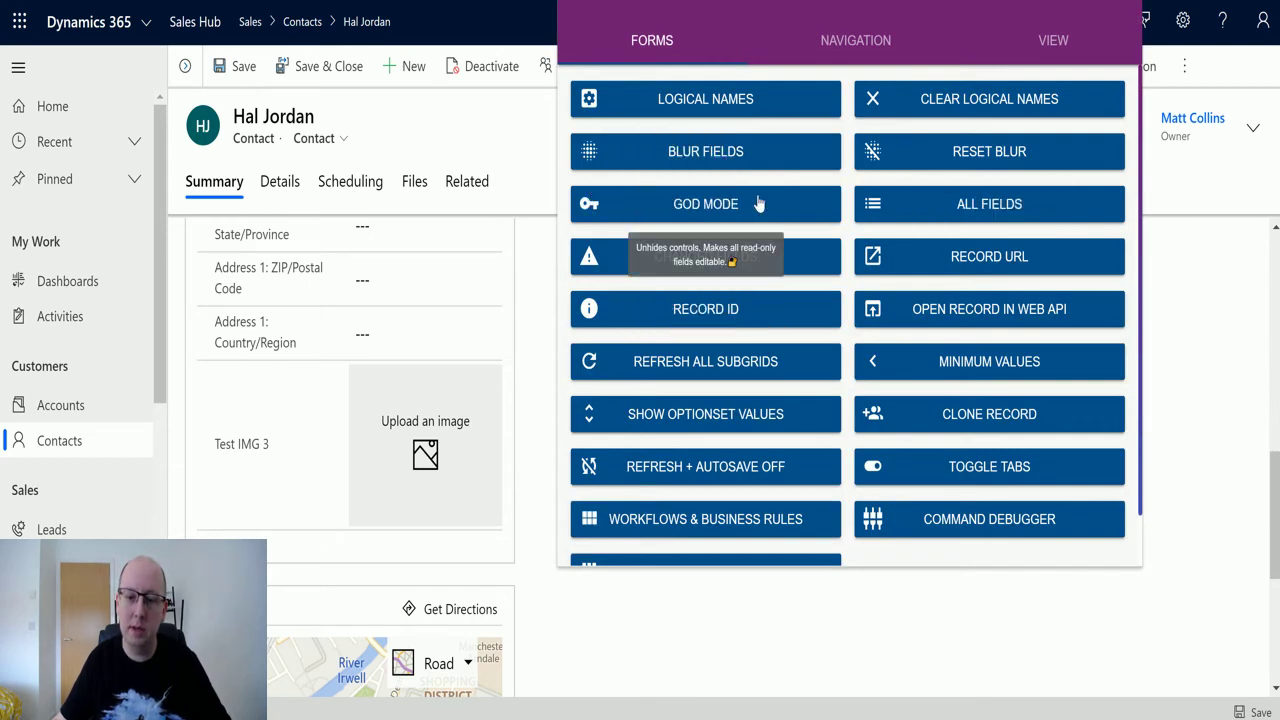
click(716, 309)
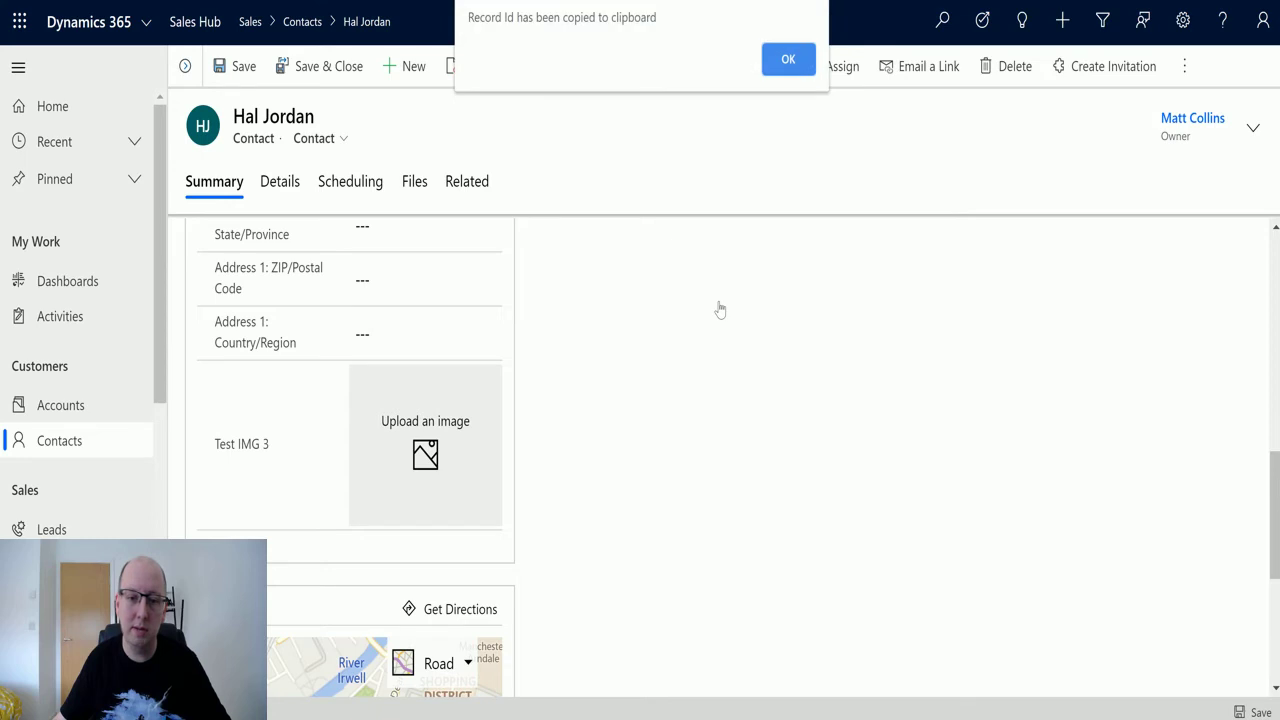
click(785, 60)
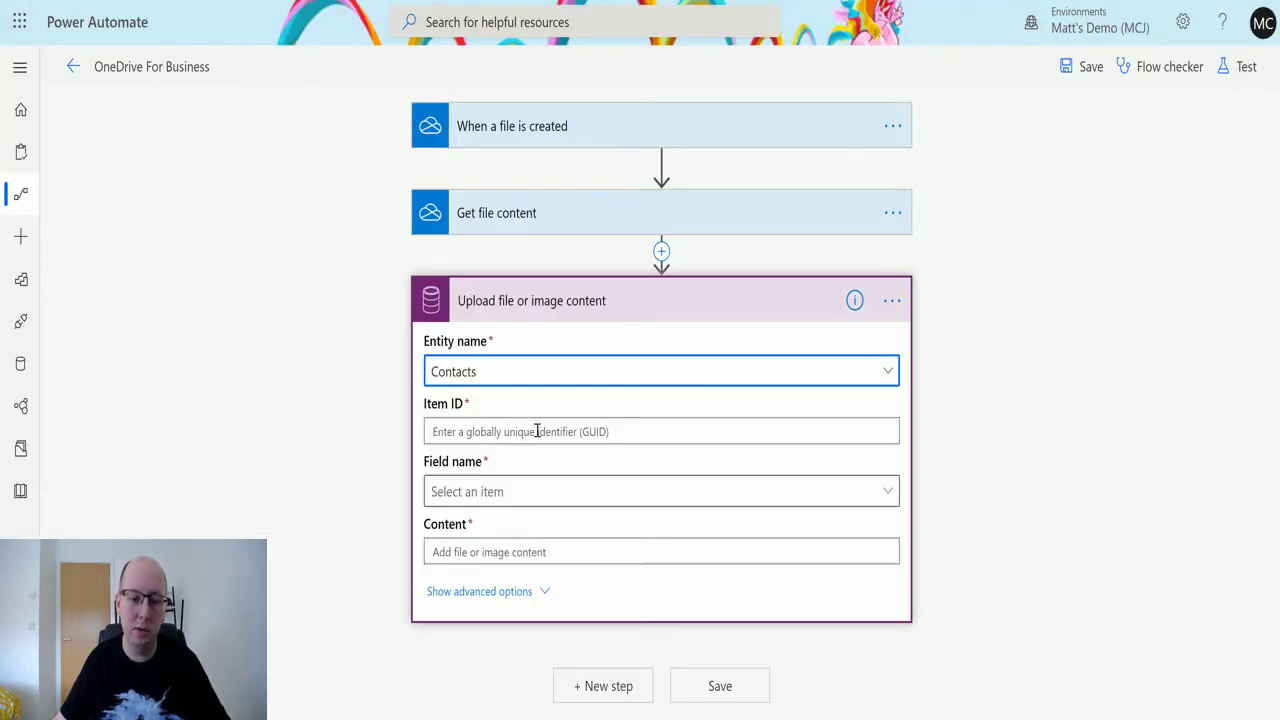
click(537, 431)
key(ctrl+v)
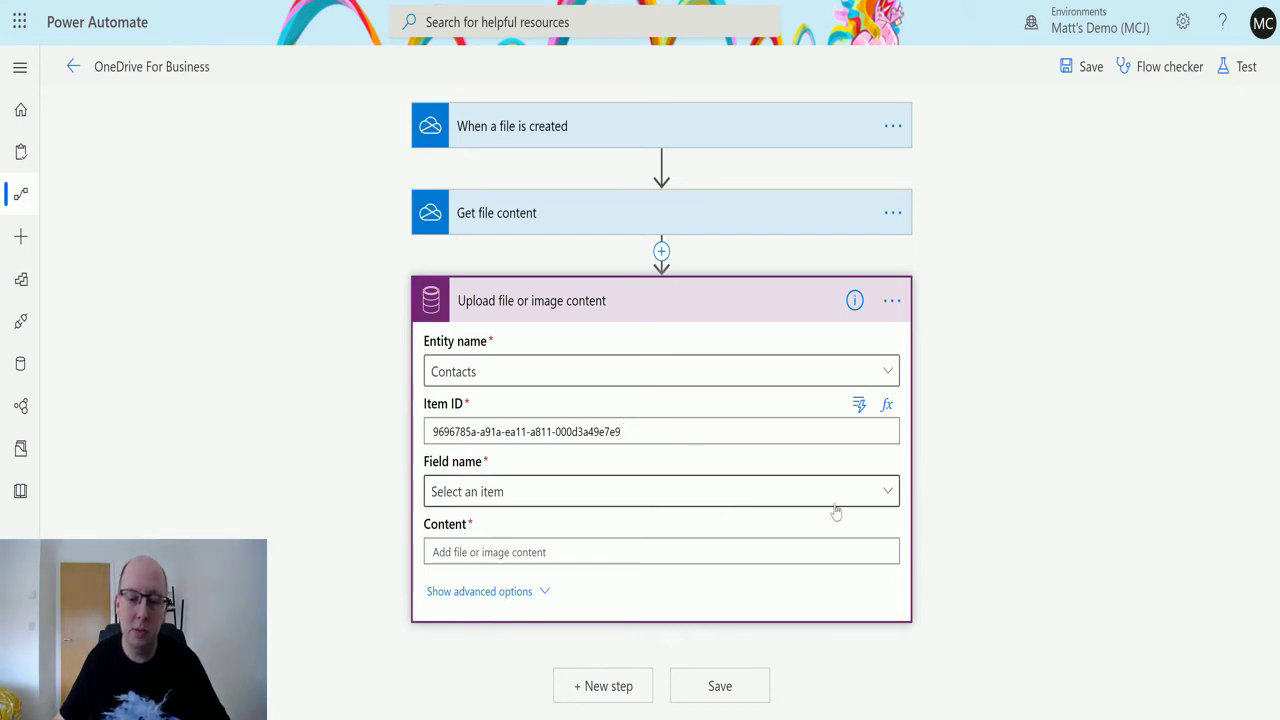
- Set the upload action's field name to Test IMG 3 and its content to the File content value from Get file content
click(887, 495)
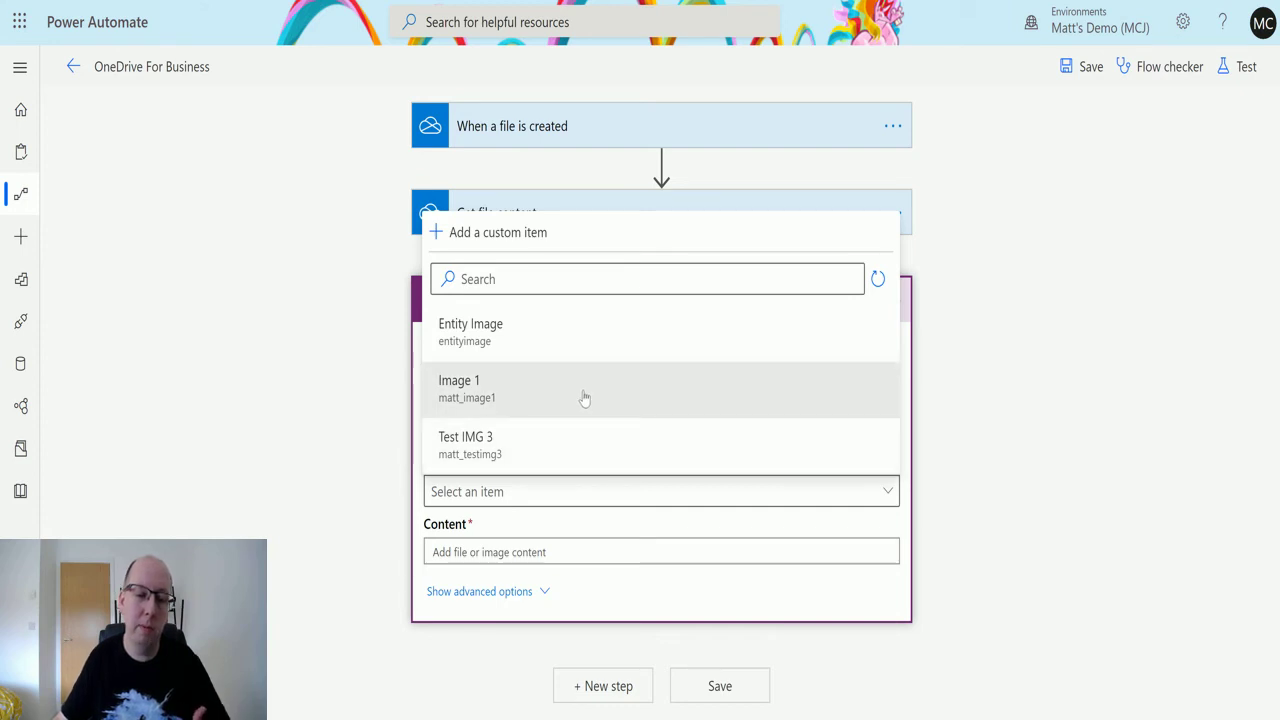
click(568, 445)
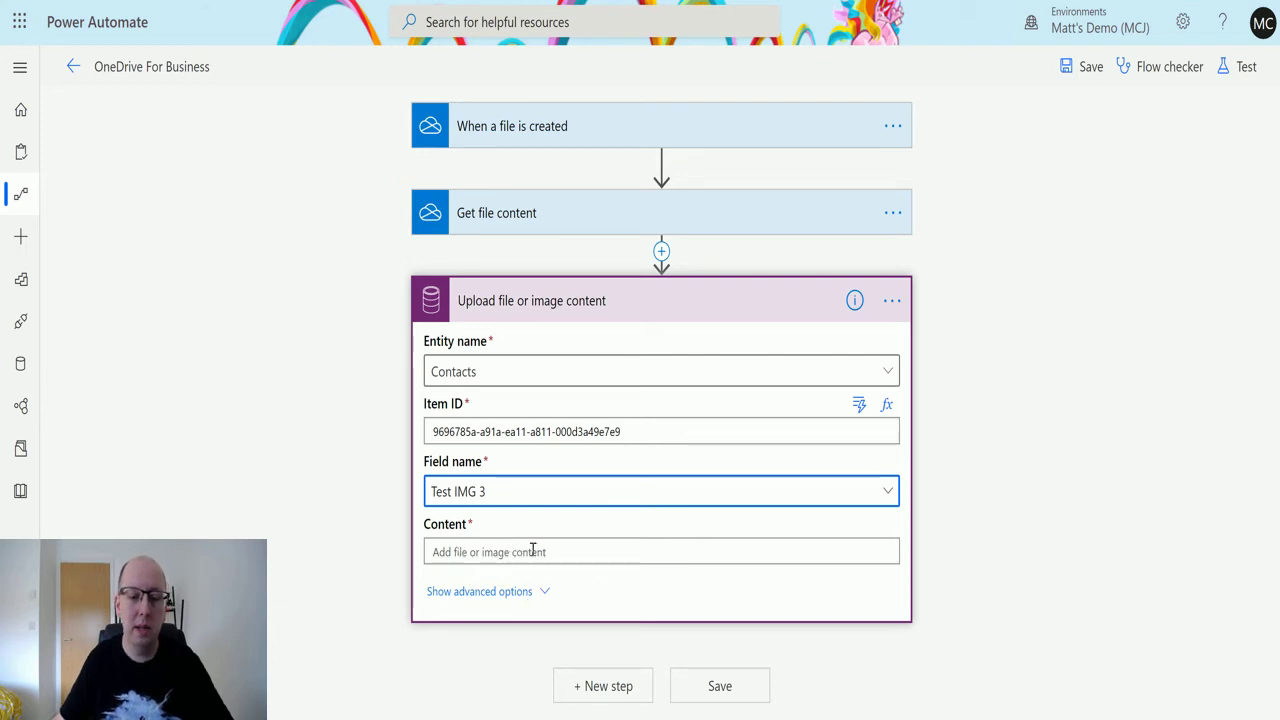
click(491, 551)
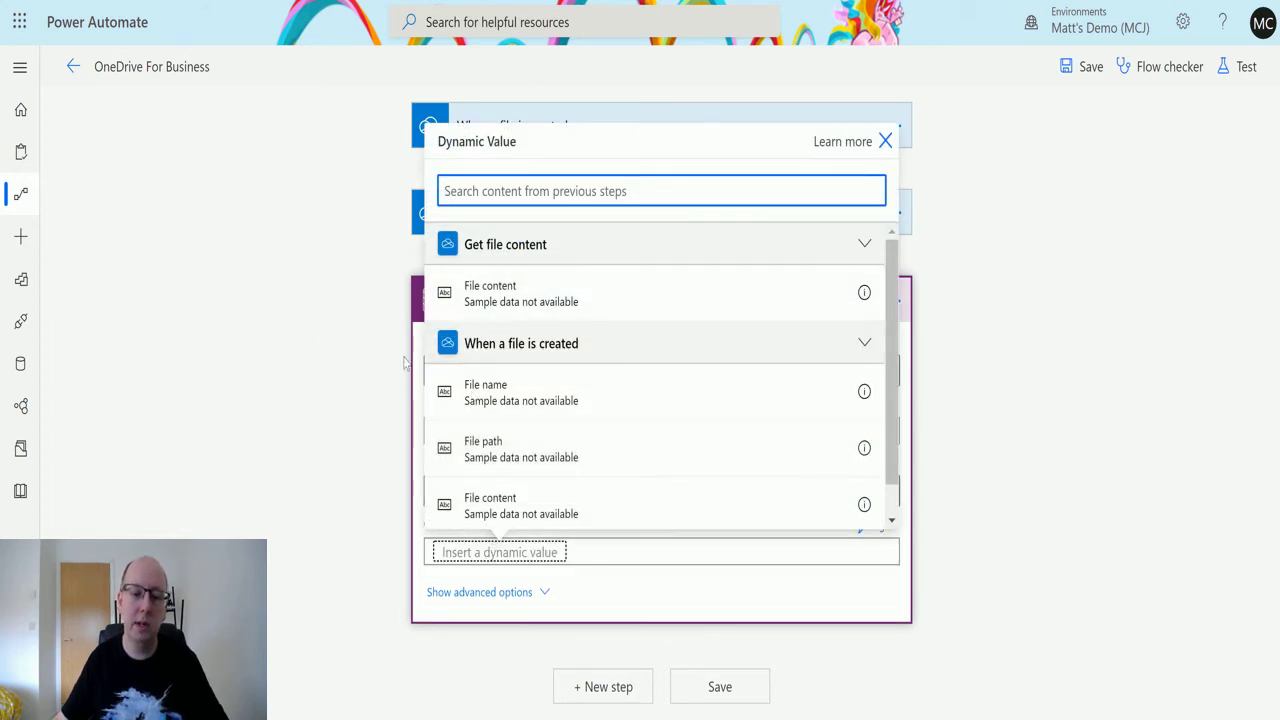
click(524, 303)
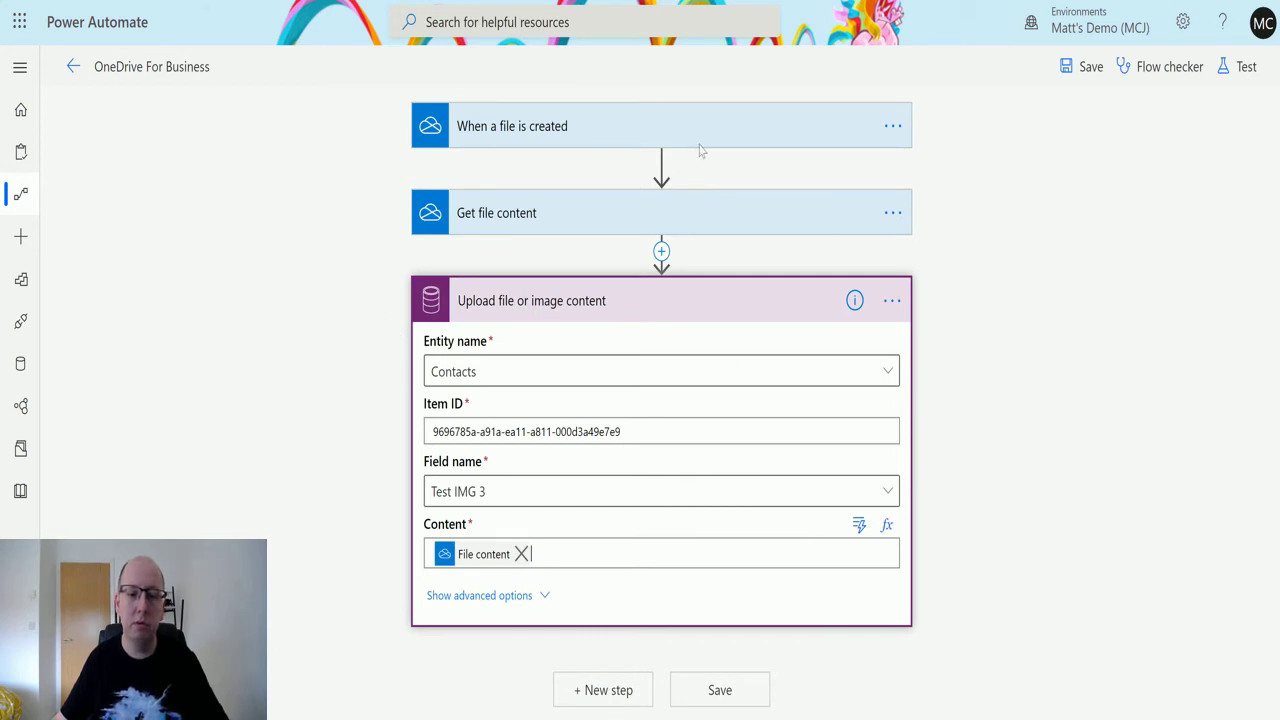
- Check the Get file content settings, and save and test the flow with the "I'll perform the trigger action" option
click(703, 210)
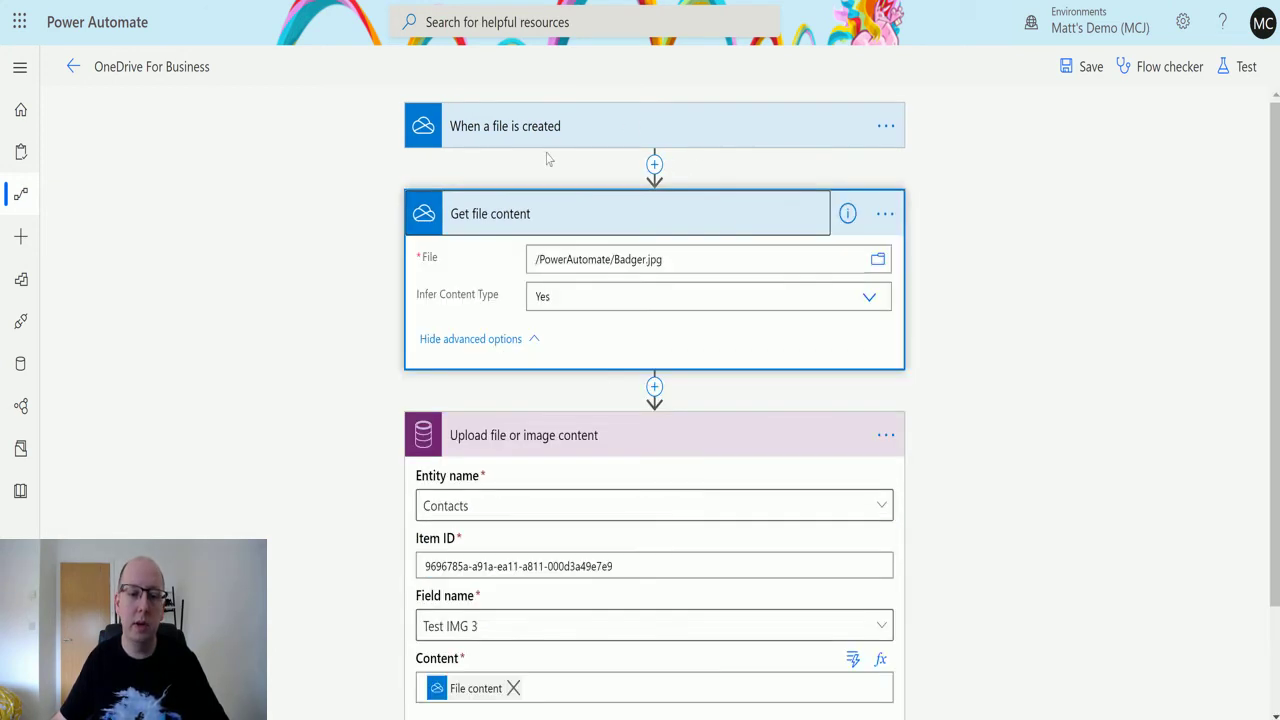
click(694, 231)
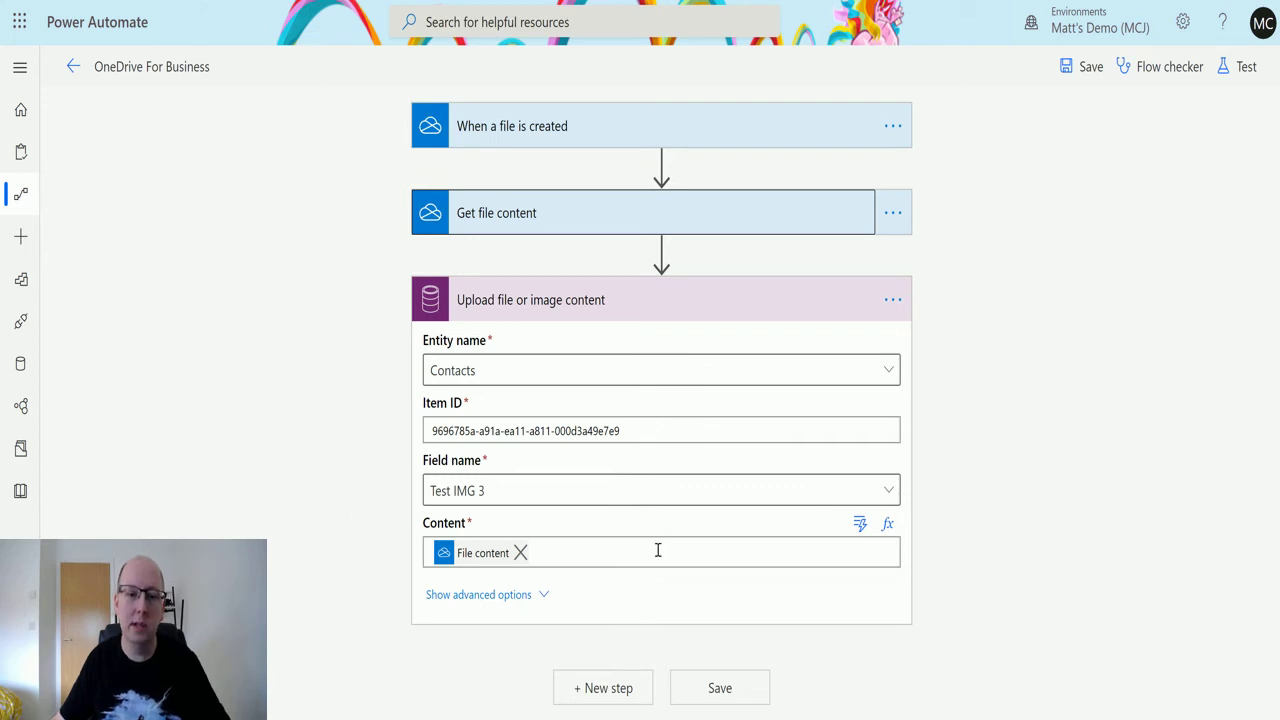
click(1246, 66)
click(1066, 118)
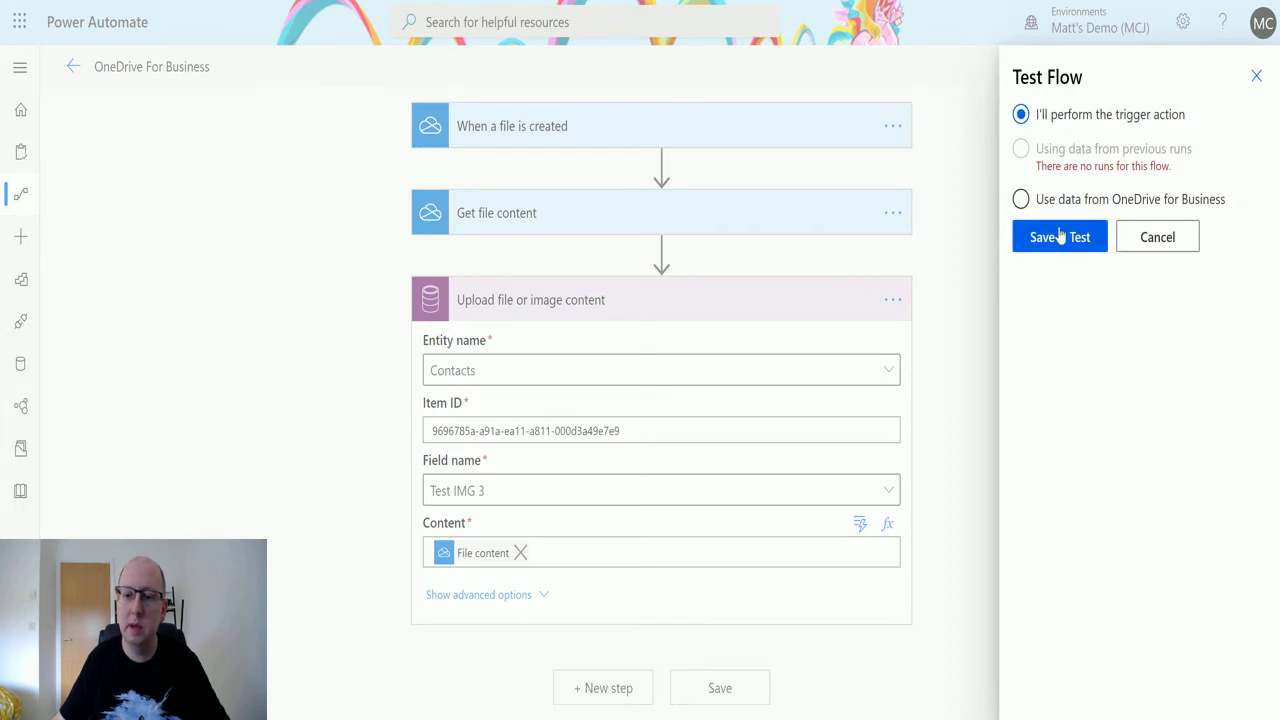
click(1063, 237)
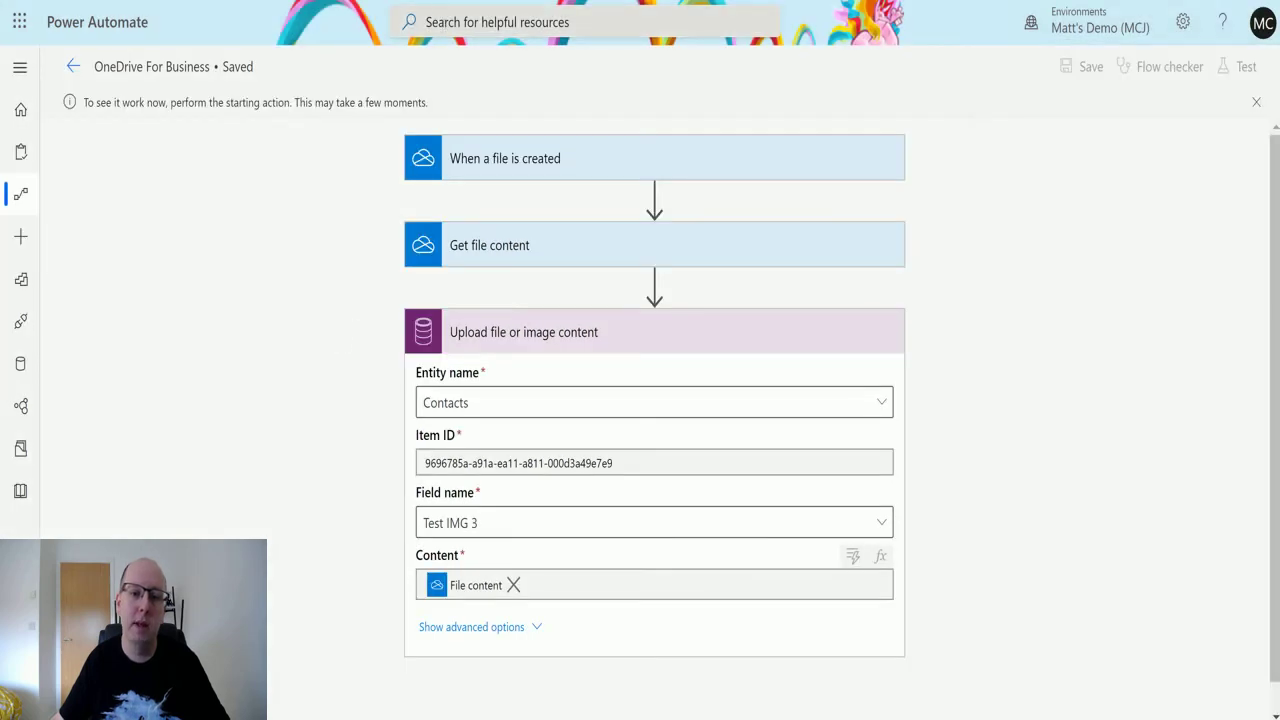
- Switch to OneDrive and upload Beaver.jpg to the PowerAutomate folder
key(ctrl+Tab)
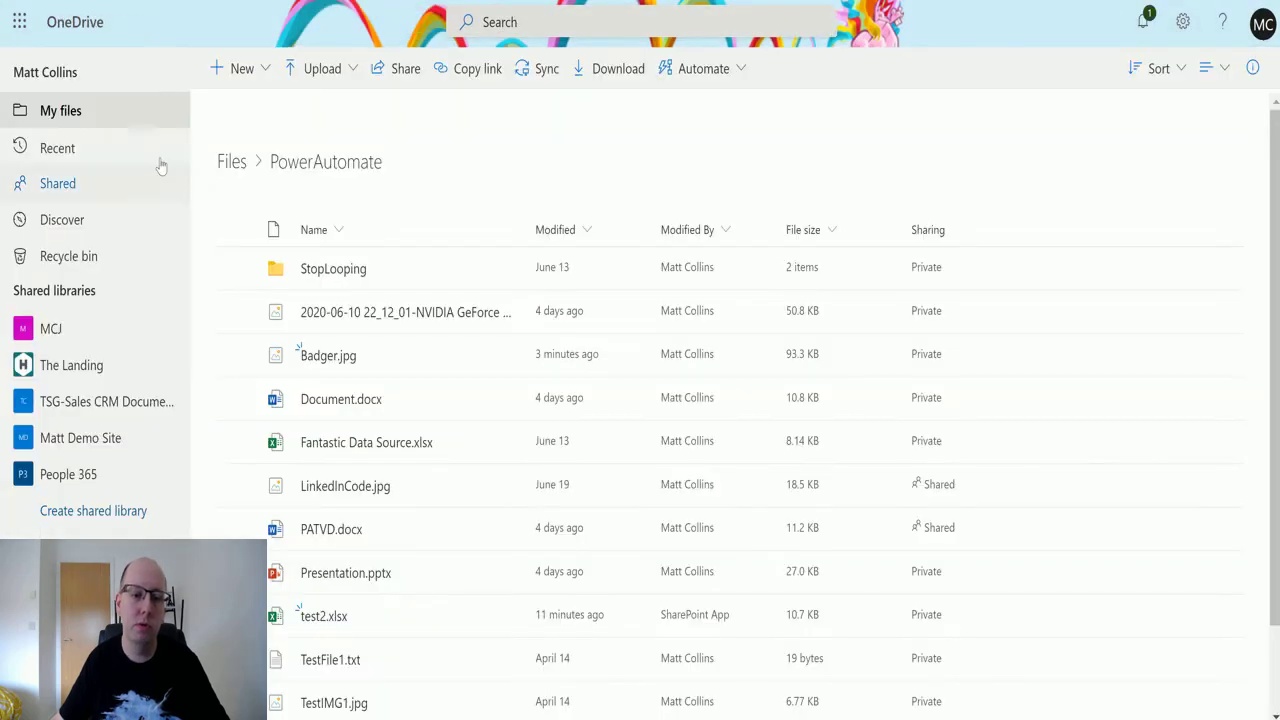
click(322, 70)
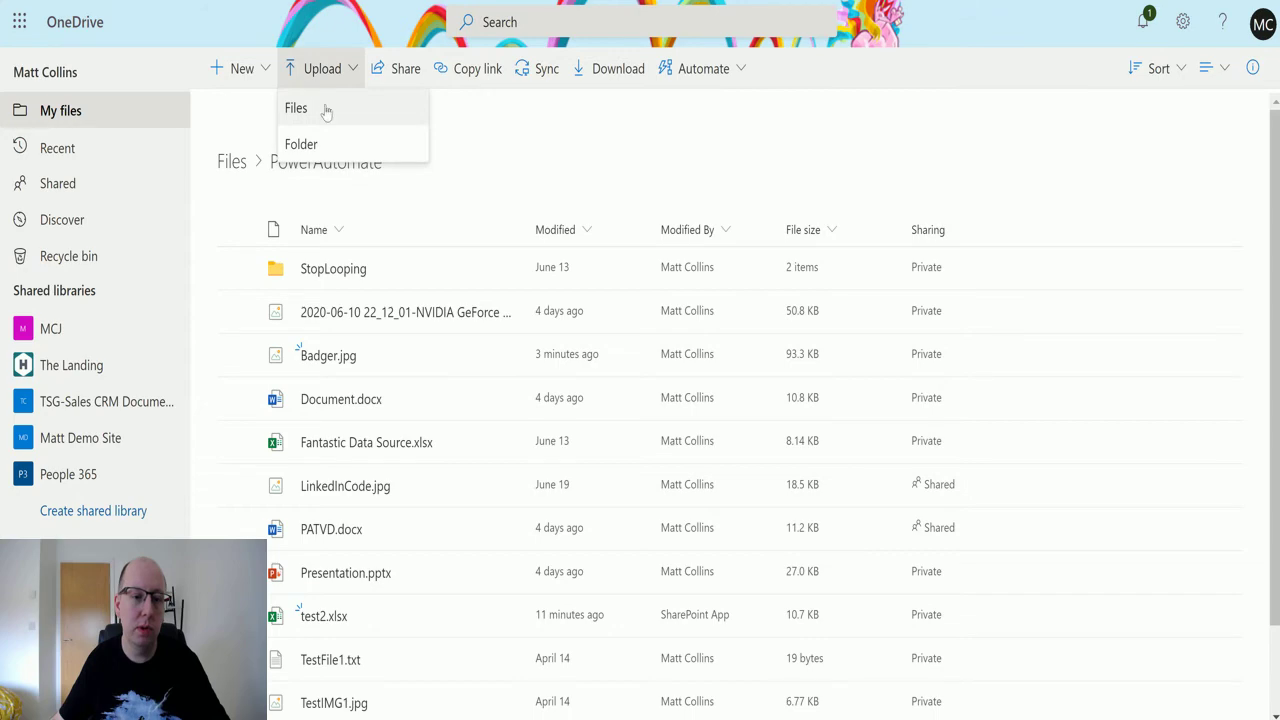
click(325, 112)
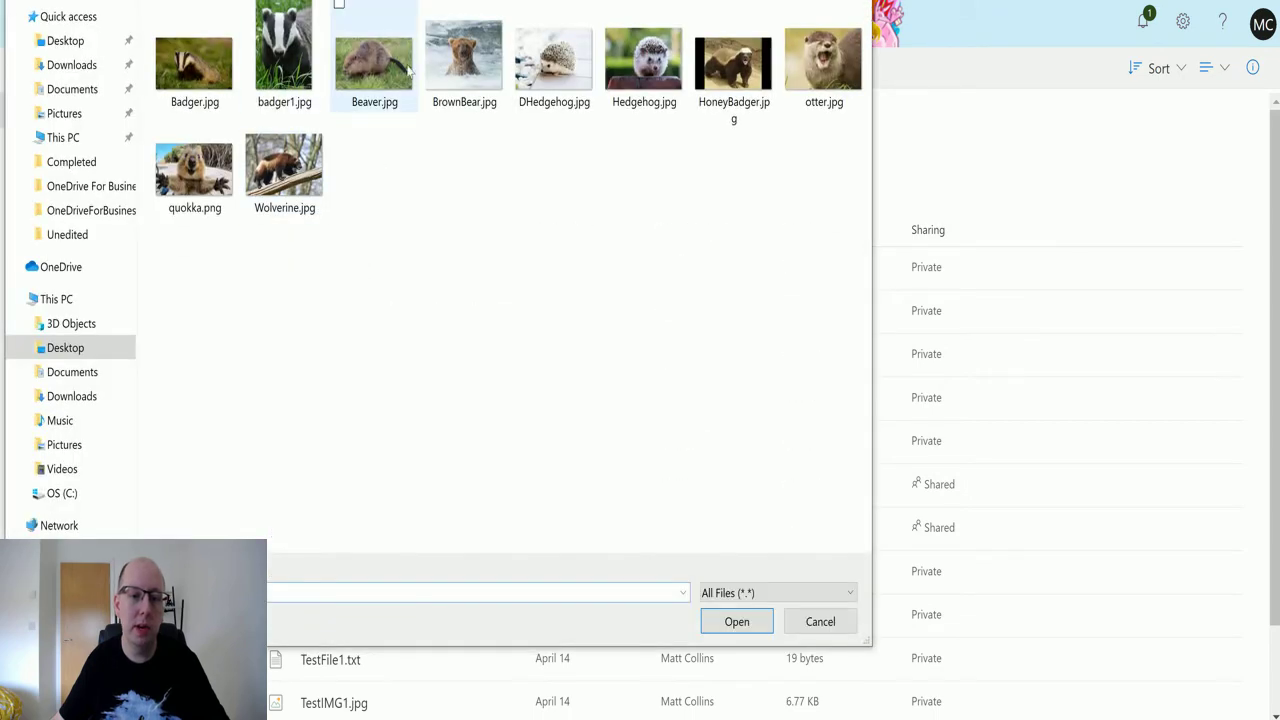
click(736, 621)
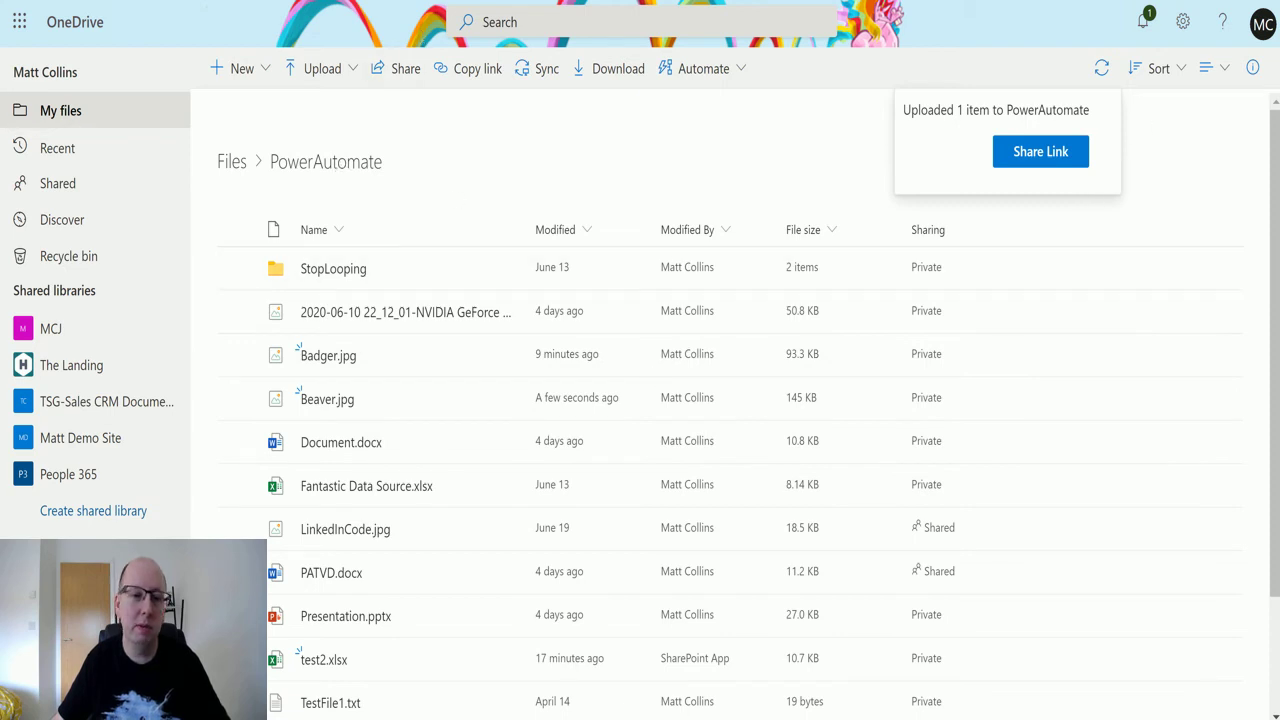
- Check the flow test in Power Automate, refresh the contact record in Dynamics 365 and examine its Test IMG 3 field
key(ctrl+Tab)
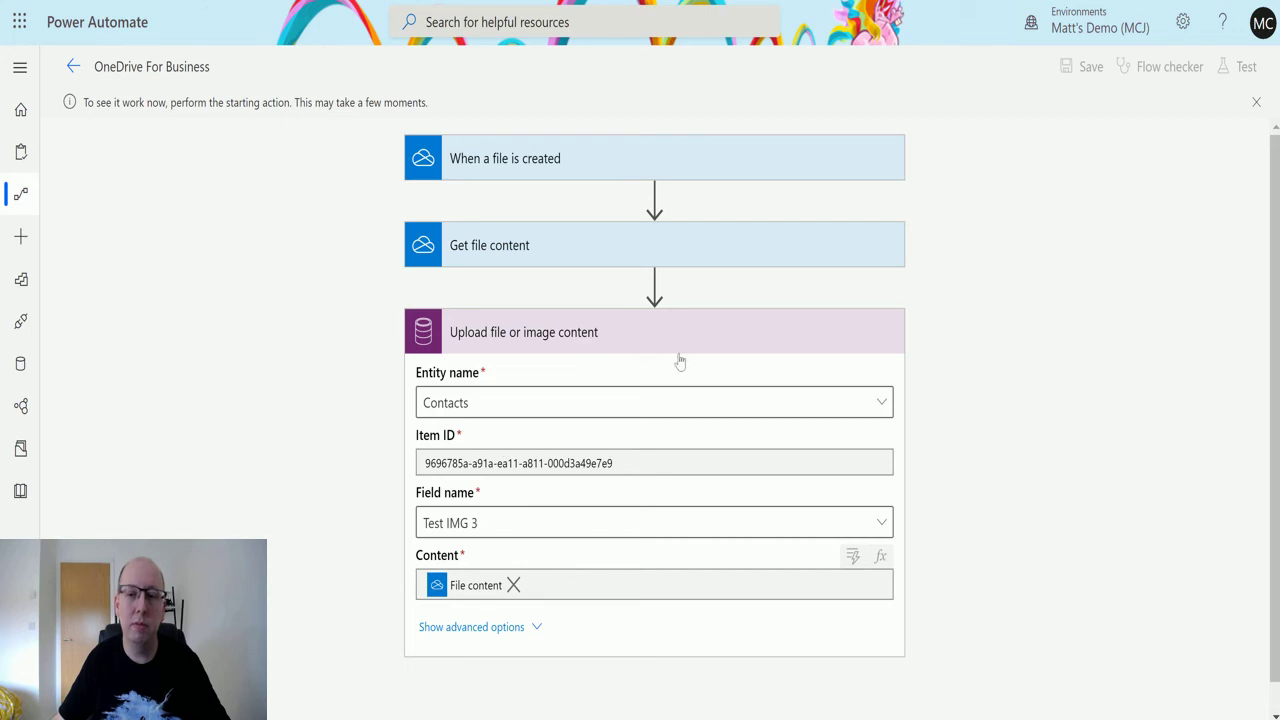
key(ctrl+Tab)
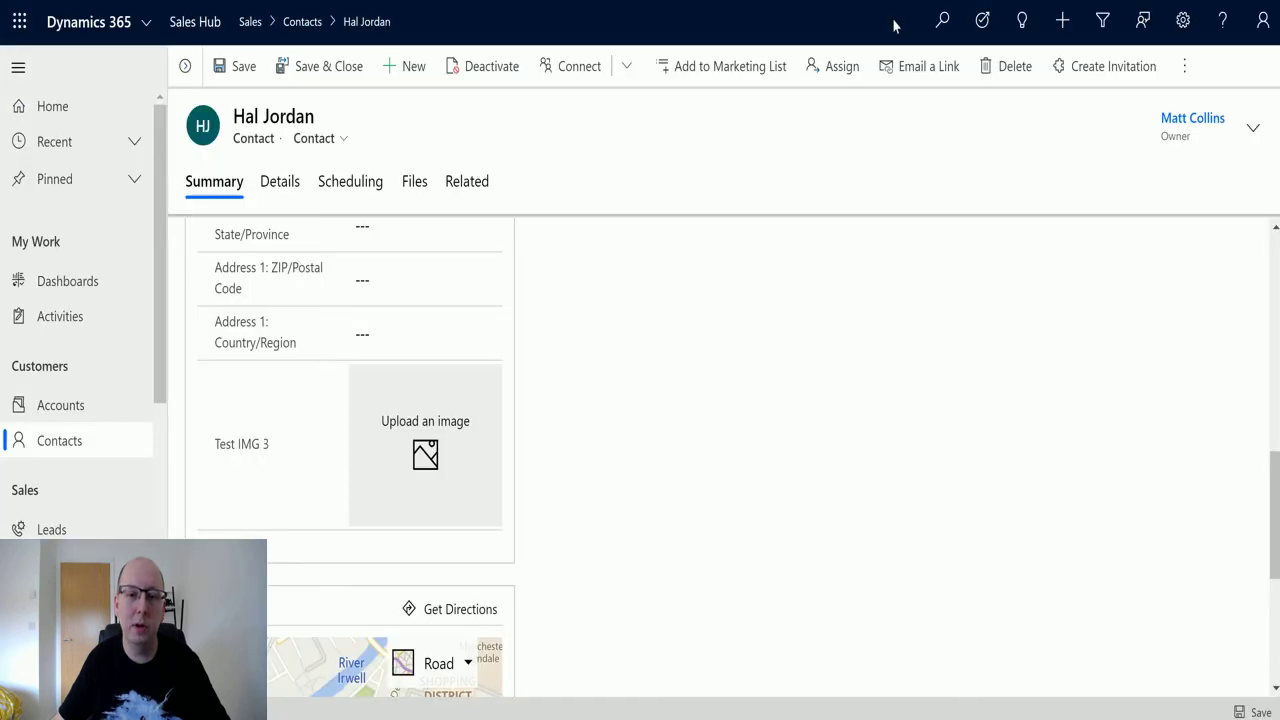
click(1184, 66)
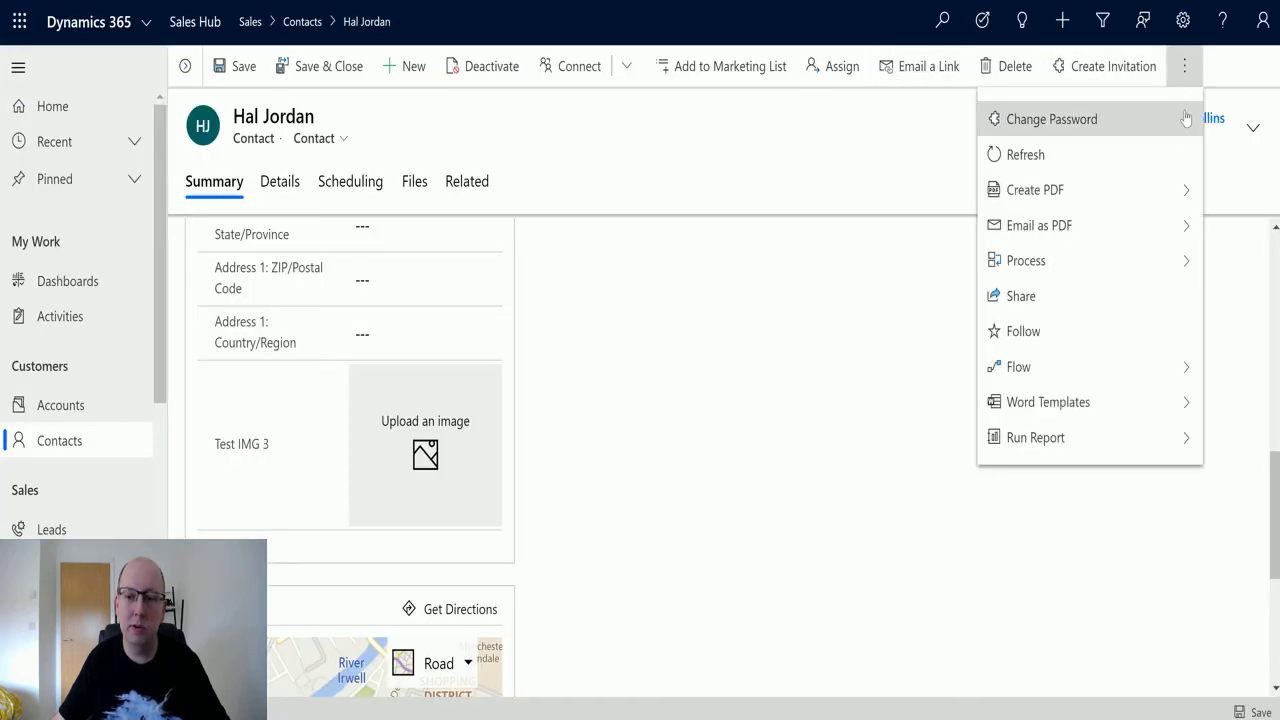
click(1064, 155)
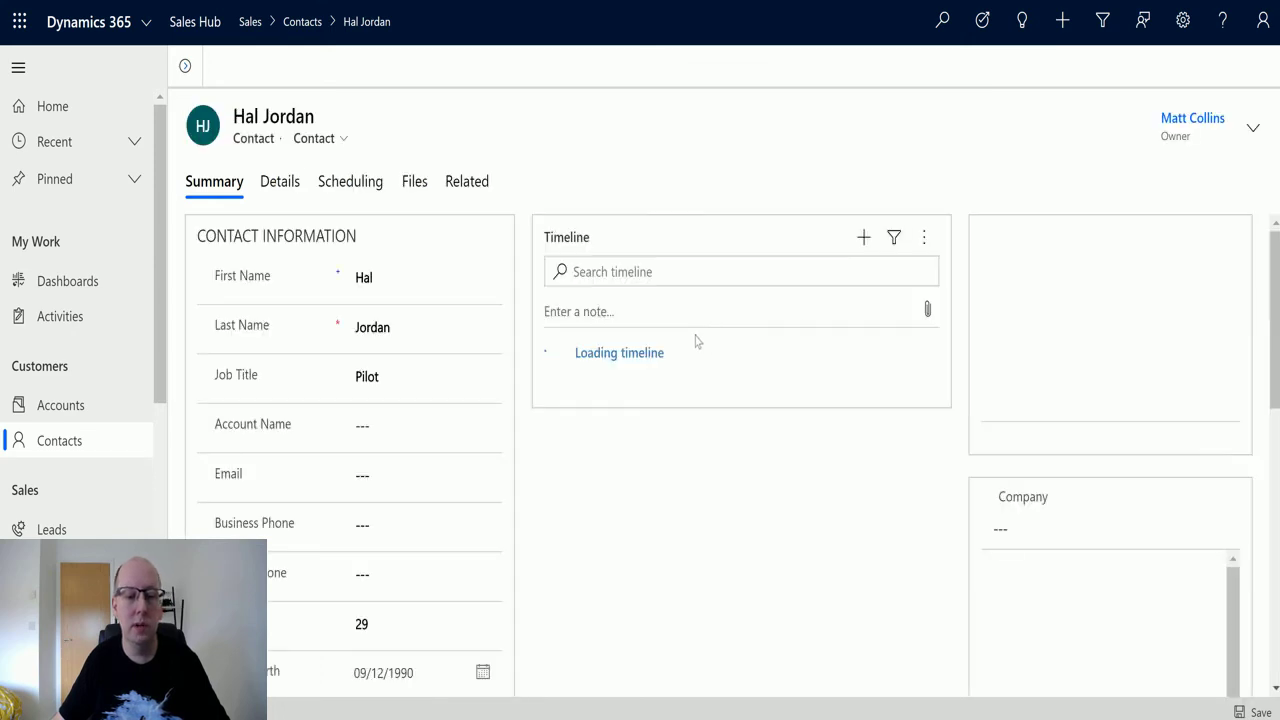
scroll(711, 371, down, 5)
scroll(745, 352, down, 3)
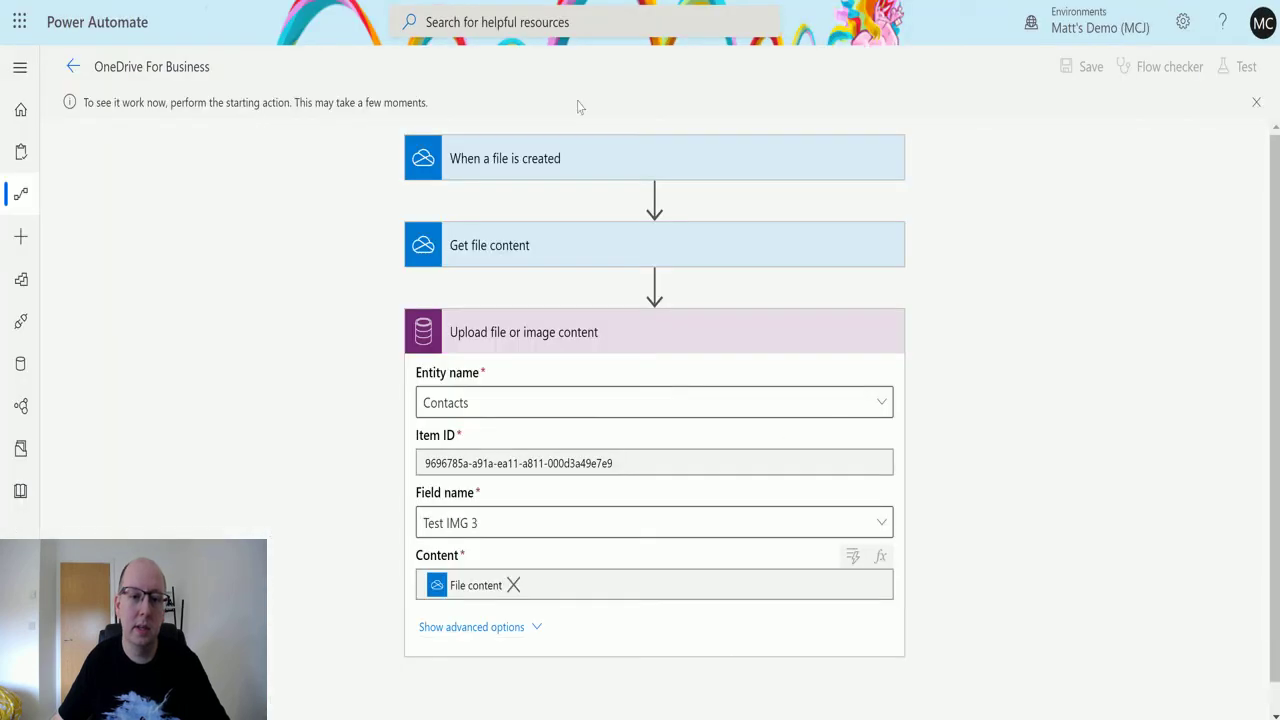
- Leave the flow's test view in Power Automate and check the run history on its details page
scroll(290, 230, down, 1)
scroll(360, 255, up, 1)
click(73, 66)
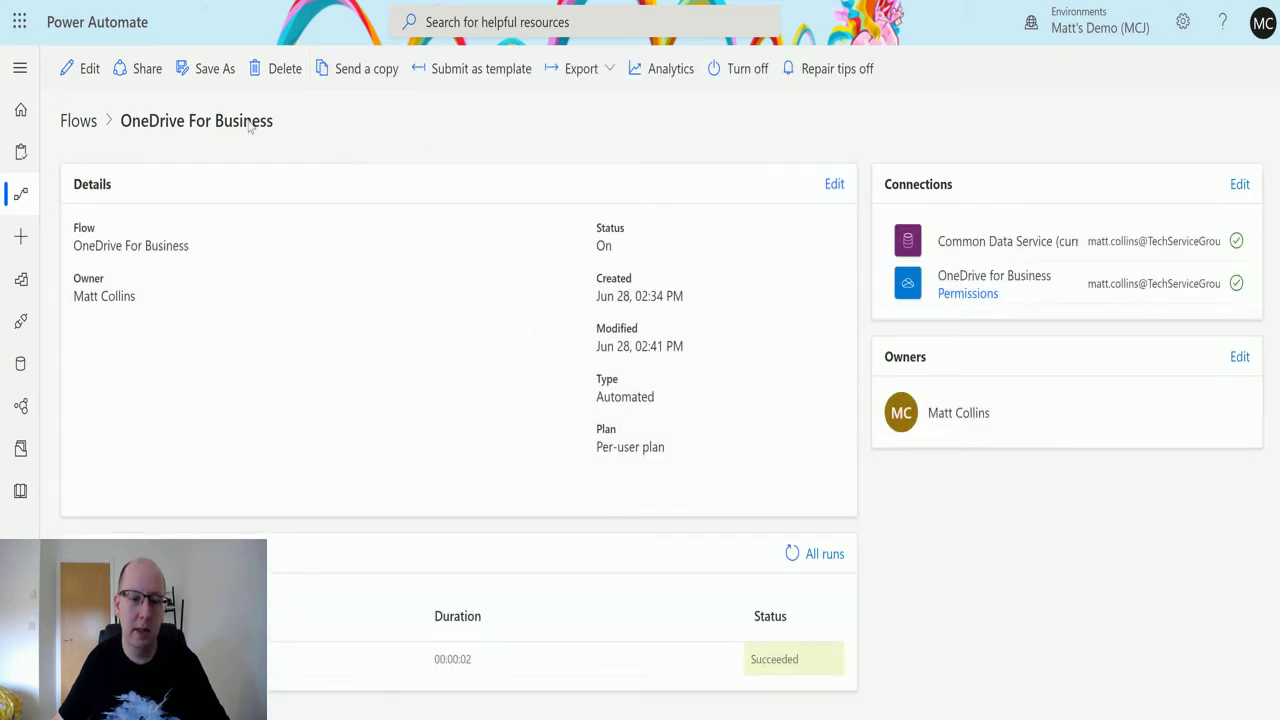
- Reopen the flow for editing and start another test using "I'll perform the trigger action"
click(65, 72)
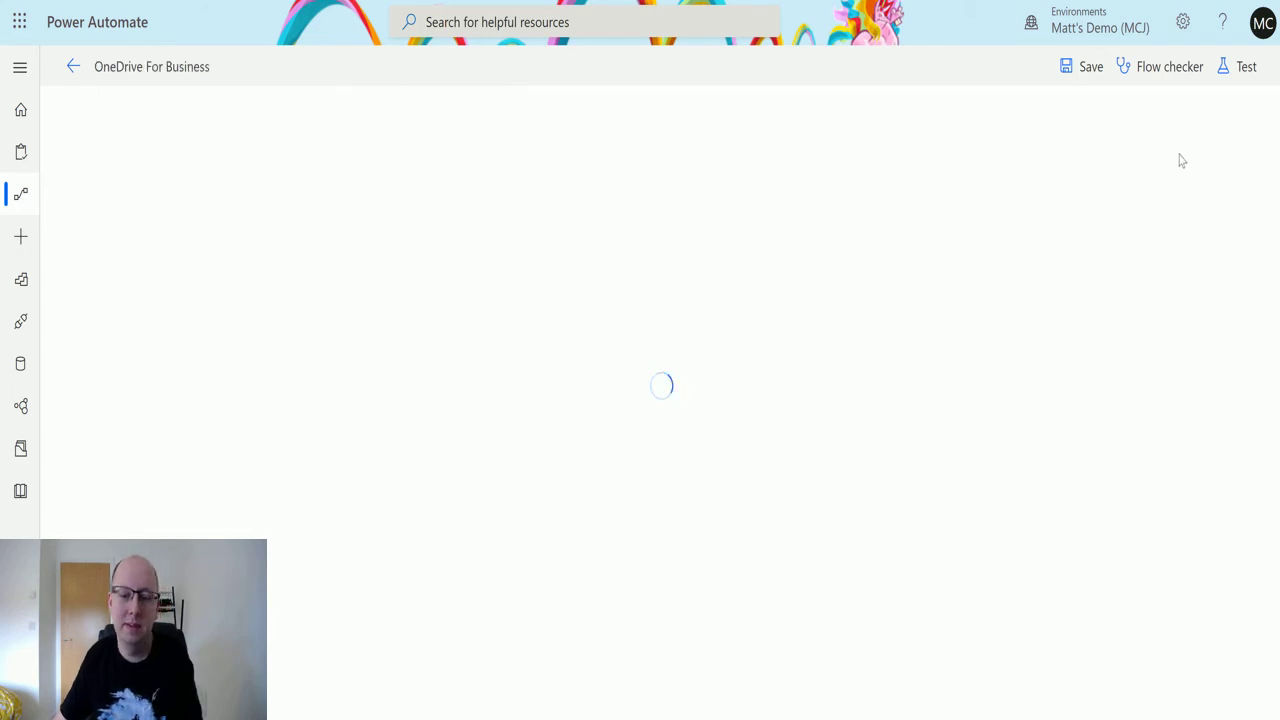
click(1240, 70)
click(1021, 114)
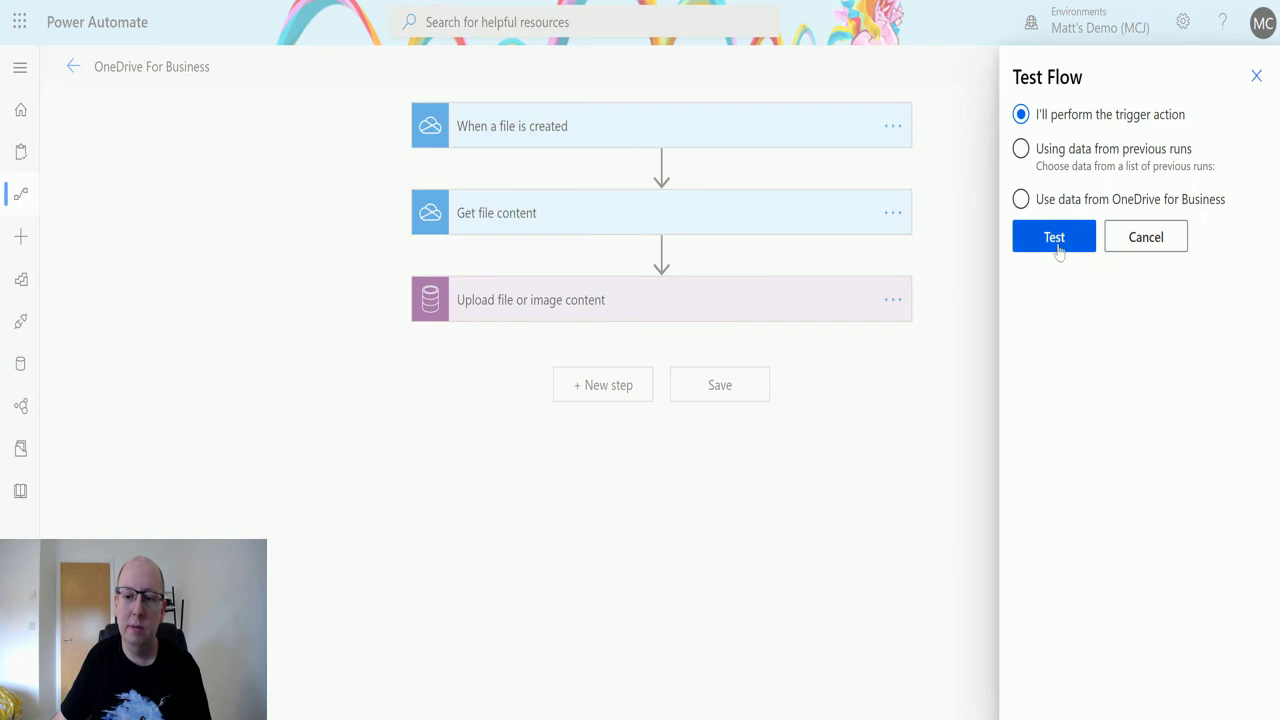
click(1054, 238)
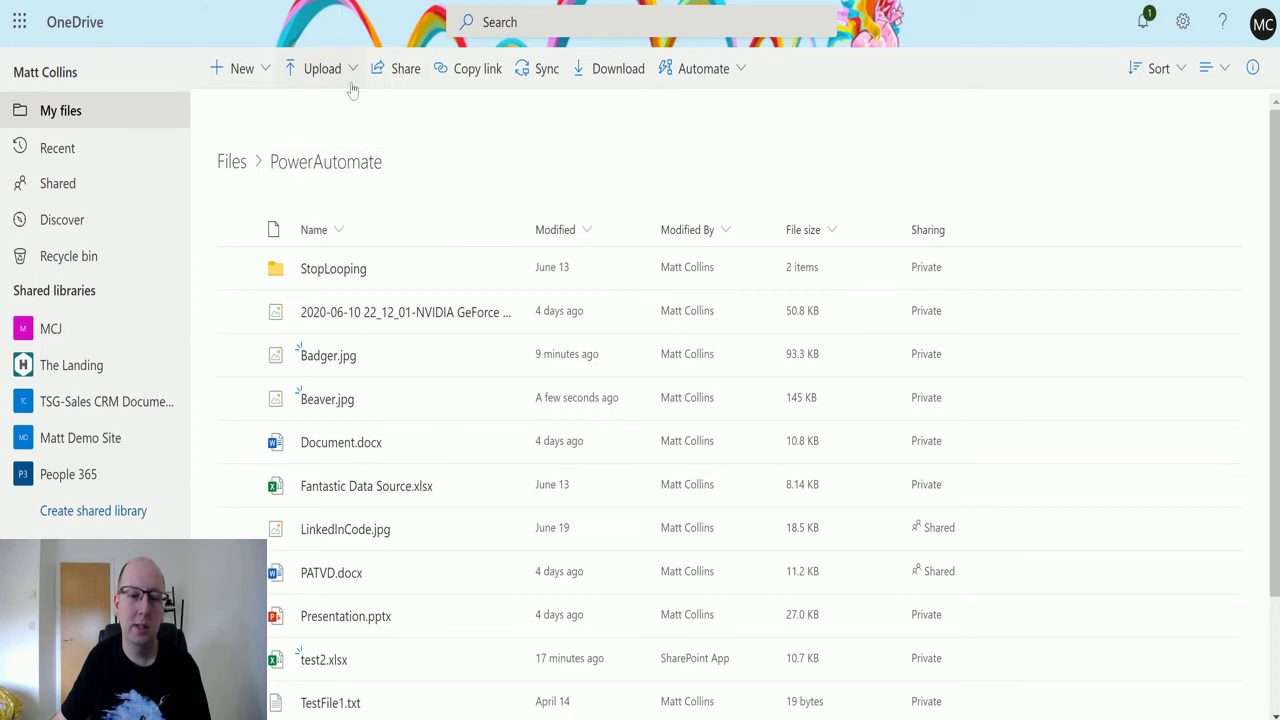
- Upload BrownBear.jpg to the PowerAutomate folder in OneDrive
click(330, 70)
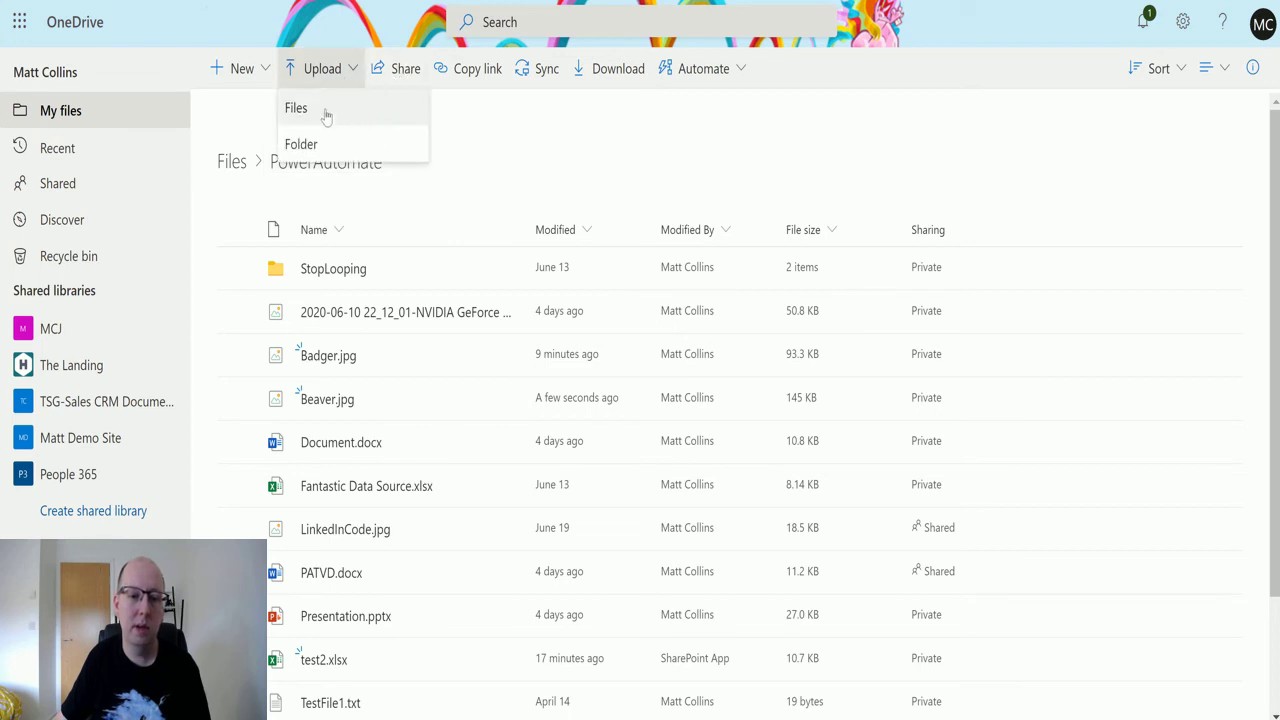
click(322, 110)
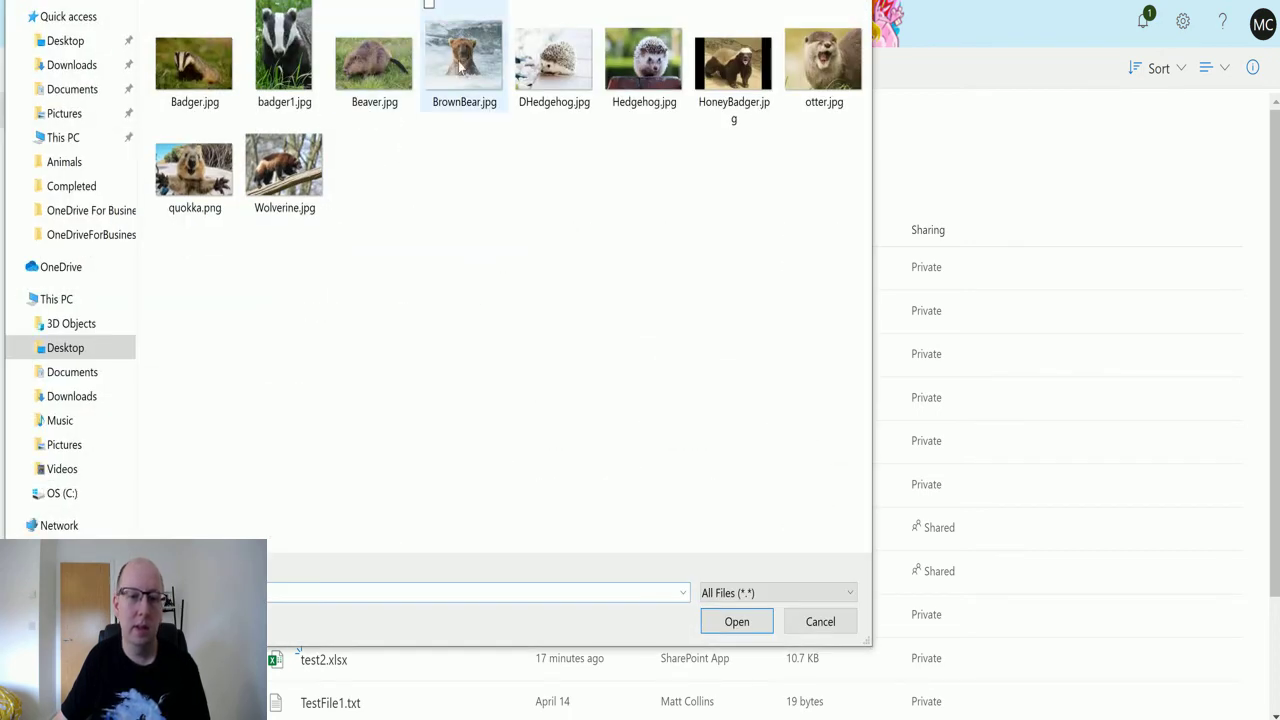
click(478, 56)
click(736, 622)
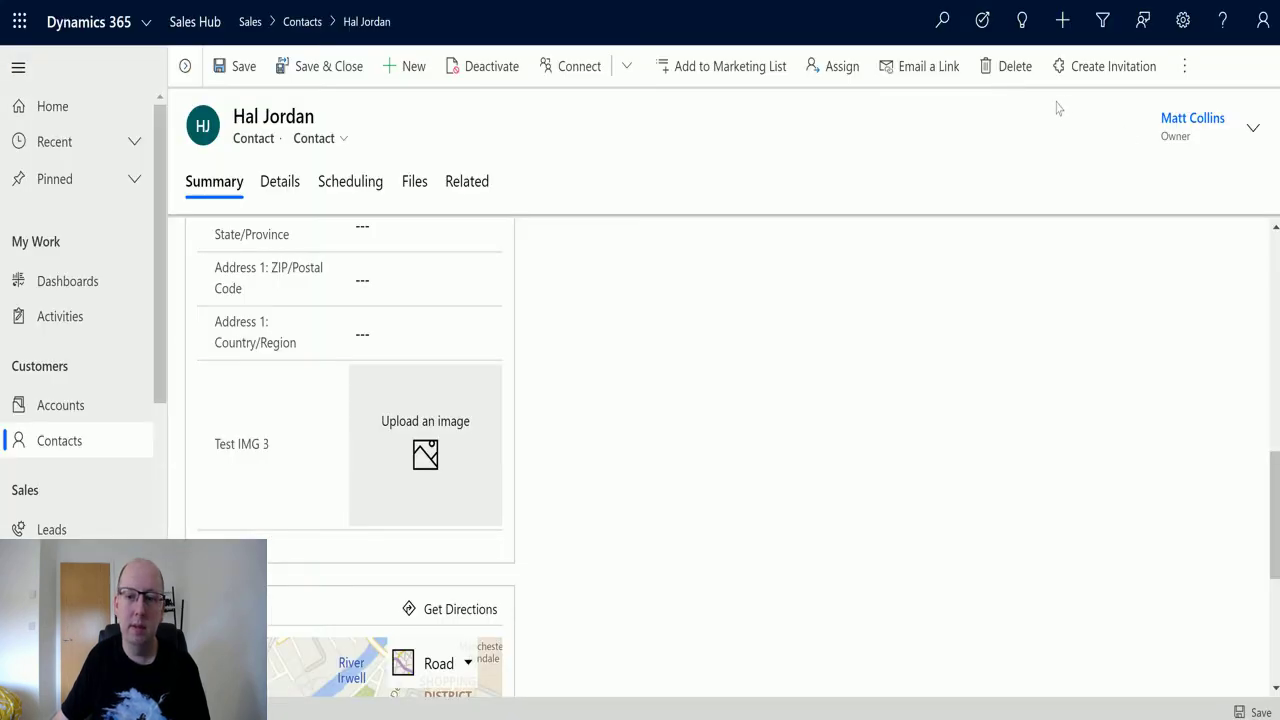
- Refresh the contact record in Dynamics 365 and check the image in its Test IMG 3 field
click(1184, 66)
click(1098, 165)
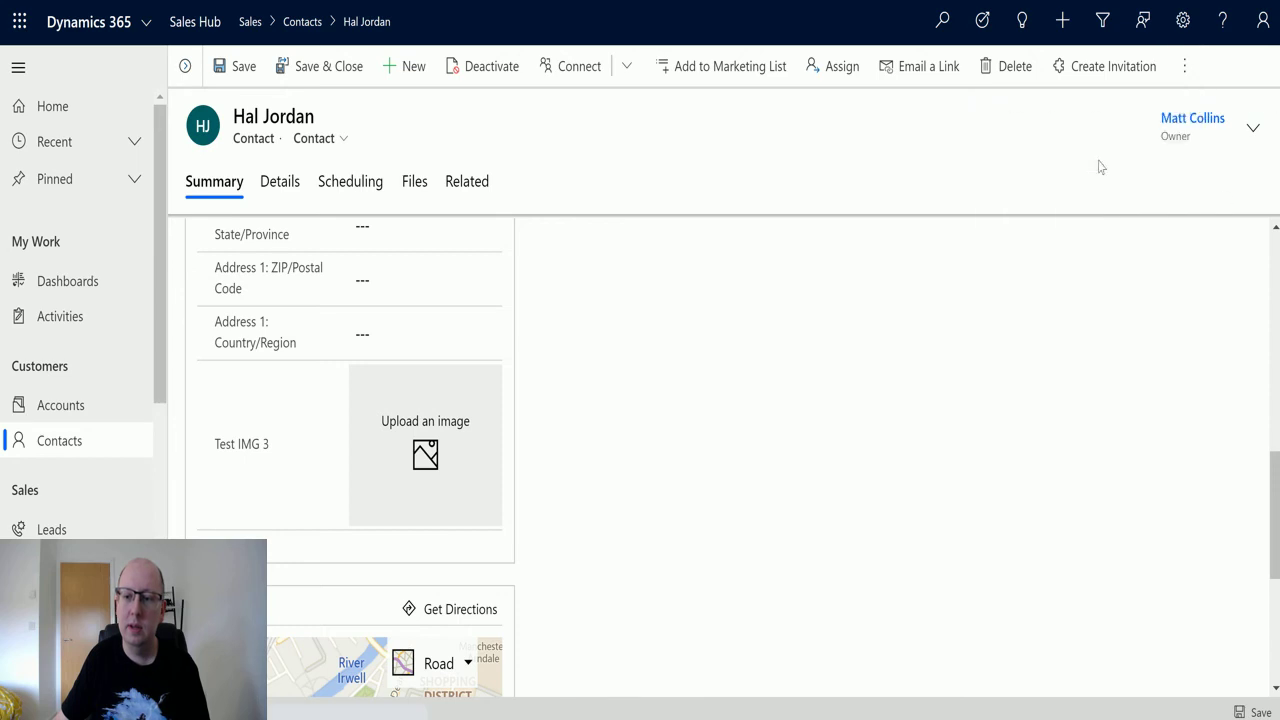
scroll(752, 315, down, 3)
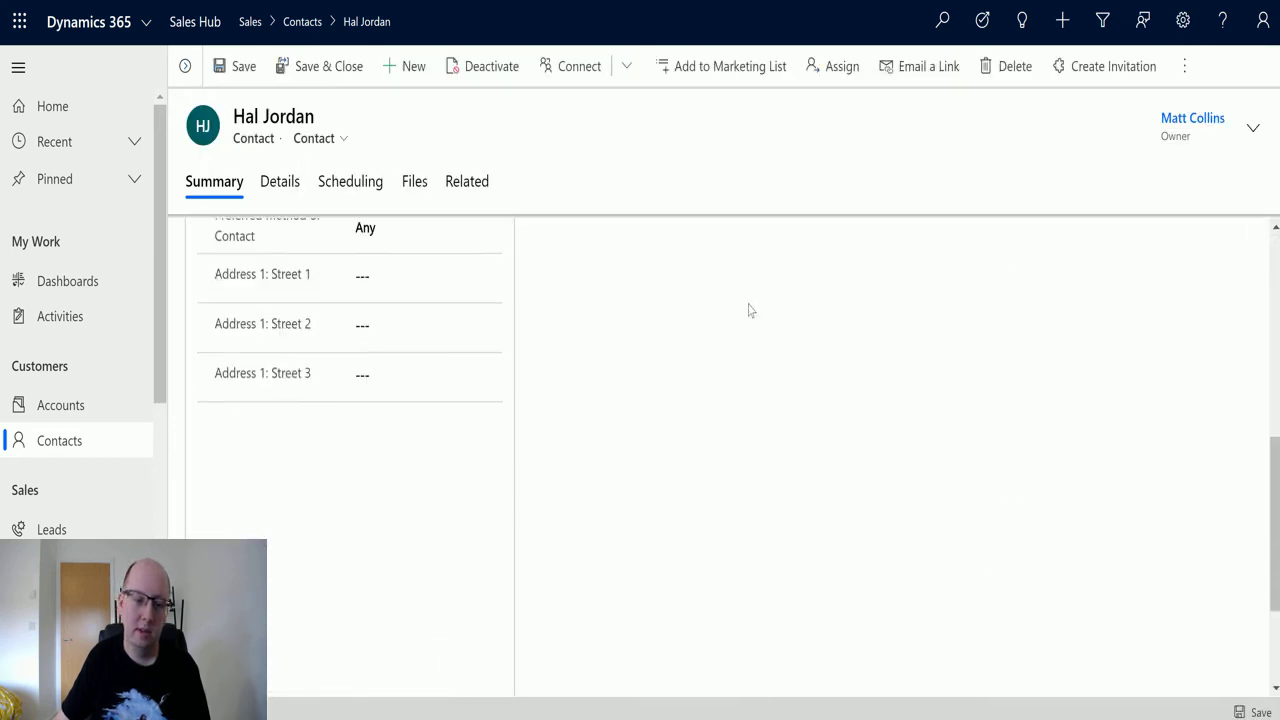
scroll(750, 311, down, 5)
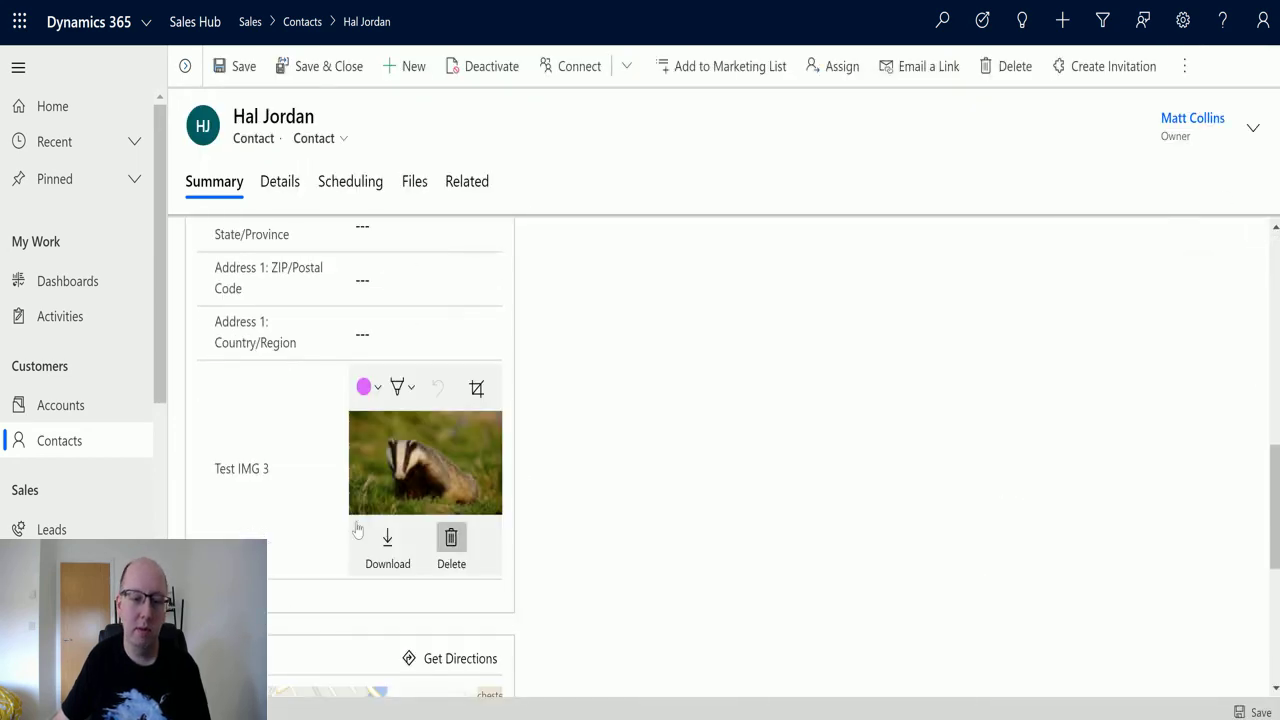
- Switch to Power Automate, return to the flow's details page and open the latest run in its run history
click(437, 712)
click(206, 715)
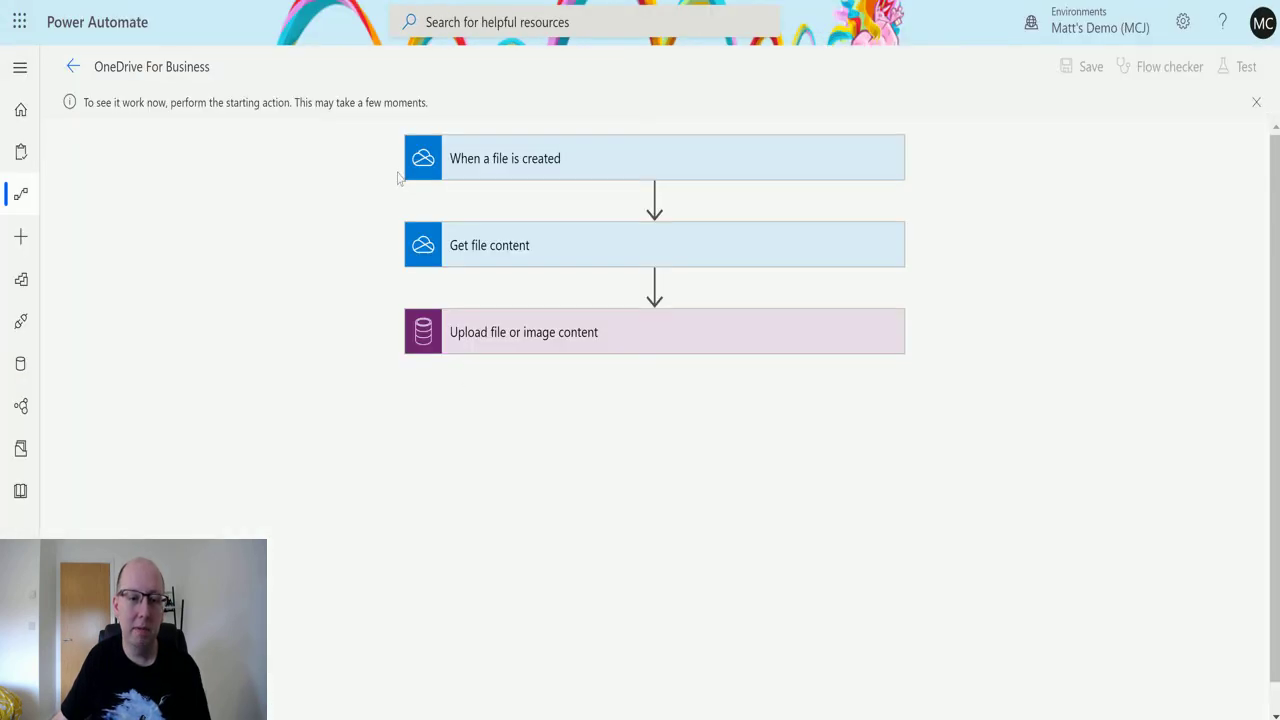
click(73, 67)
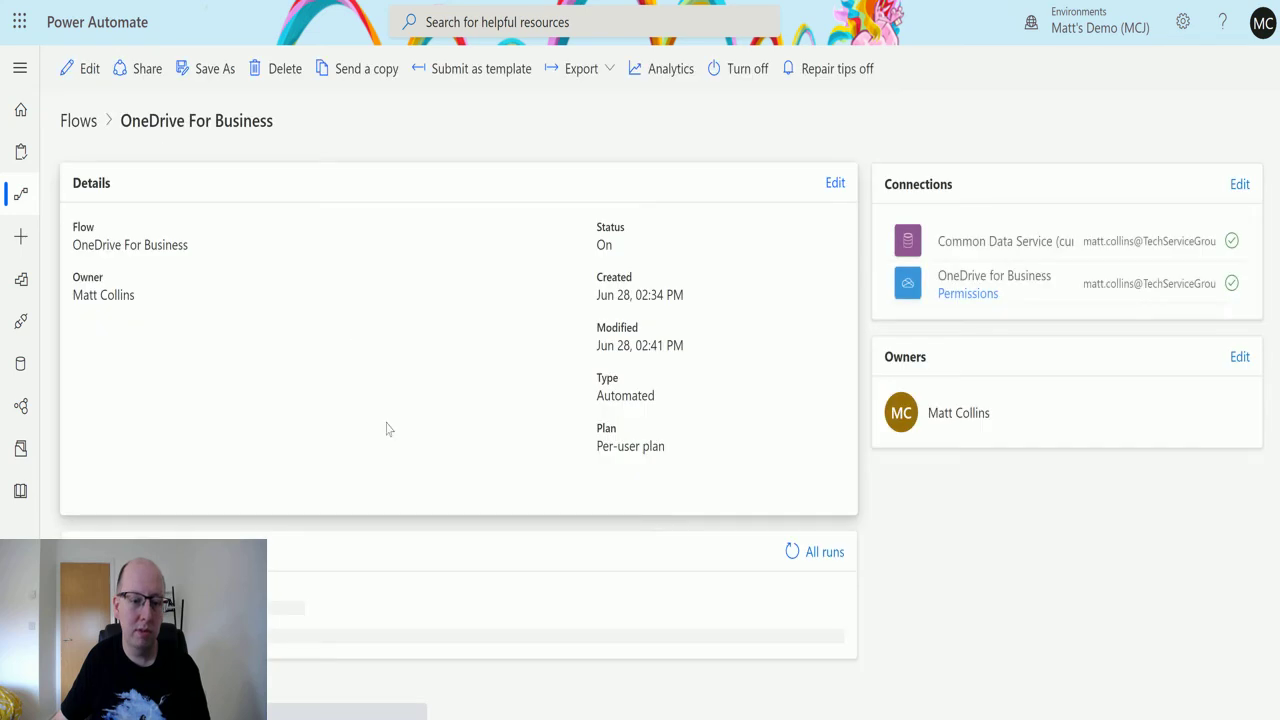
scroll(349, 480, down, 1)
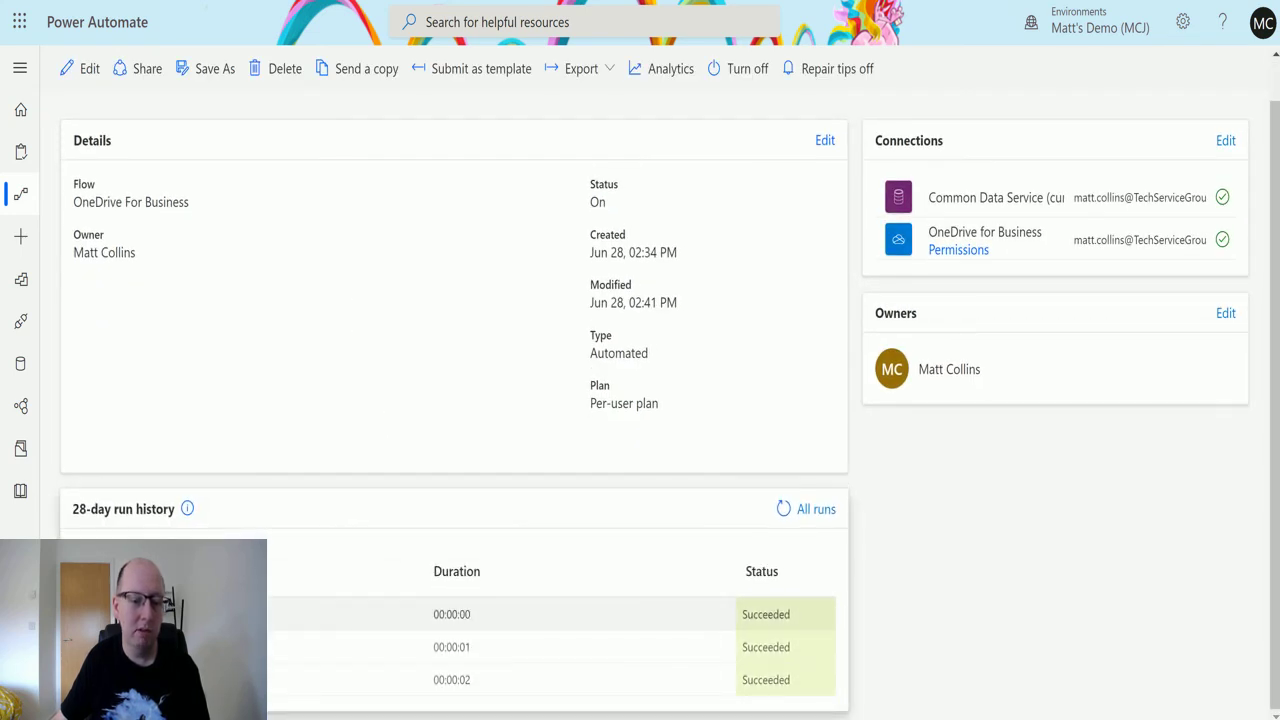
click(160, 614)
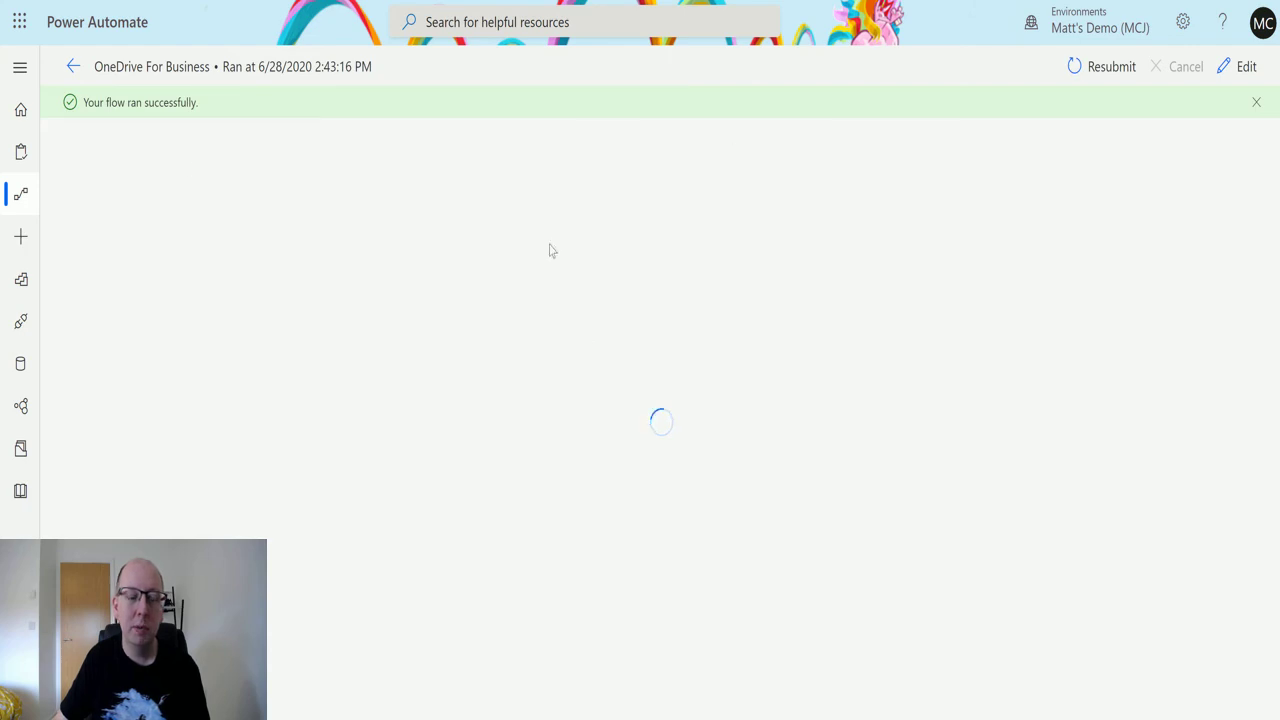
- Examine the inputs and outputs of Get file content and Upload file or image content in the flow run
click(714, 264)
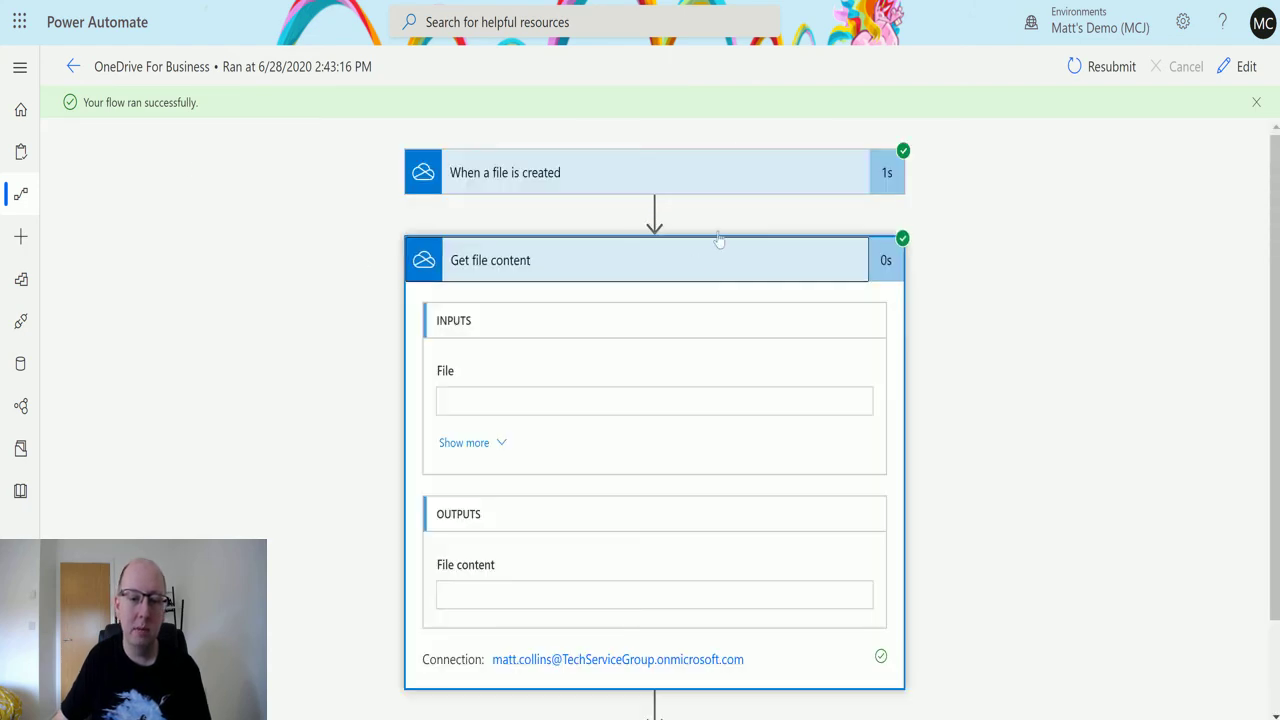
scroll(600, 450, down, 2)
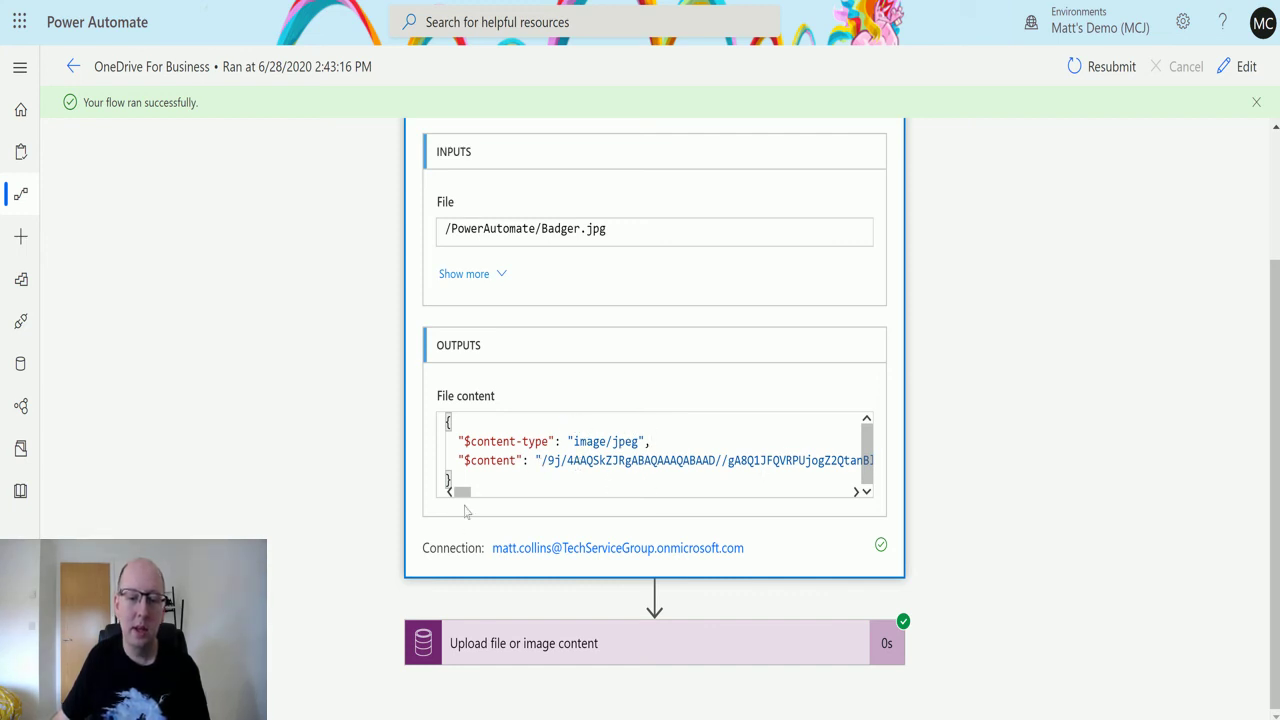
drag(462, 492, 371, 489)
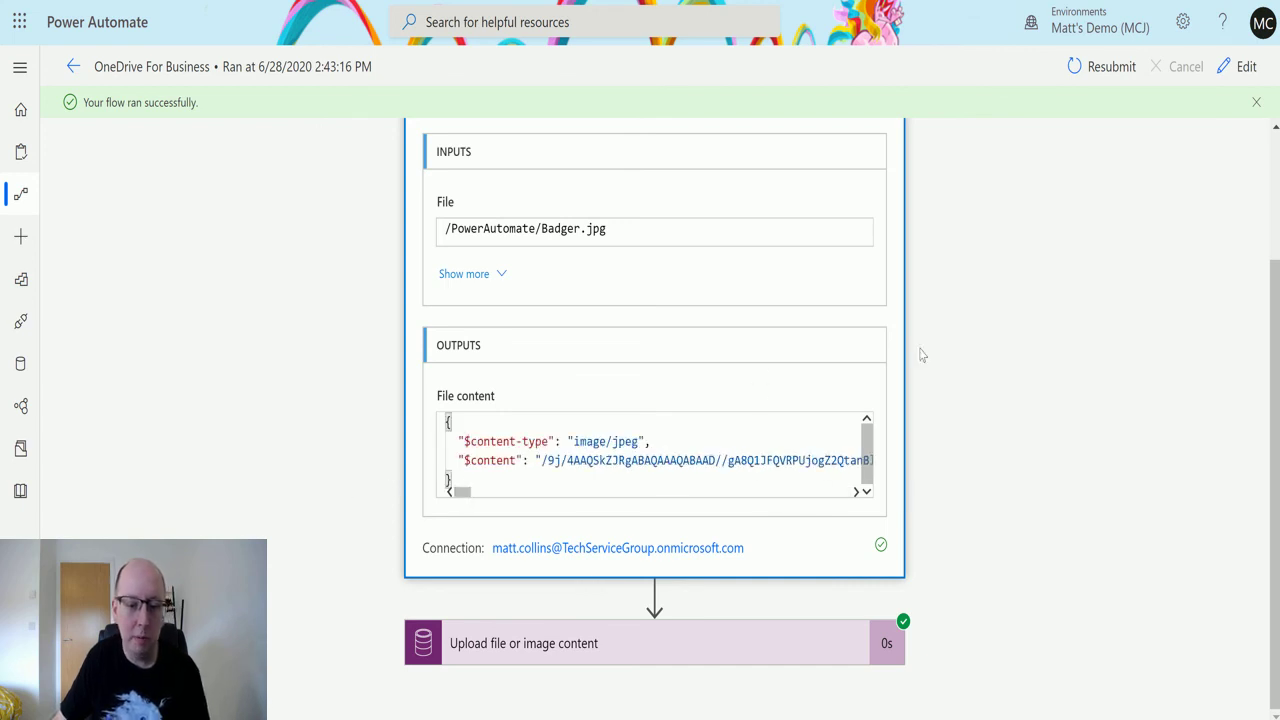
click(637, 643)
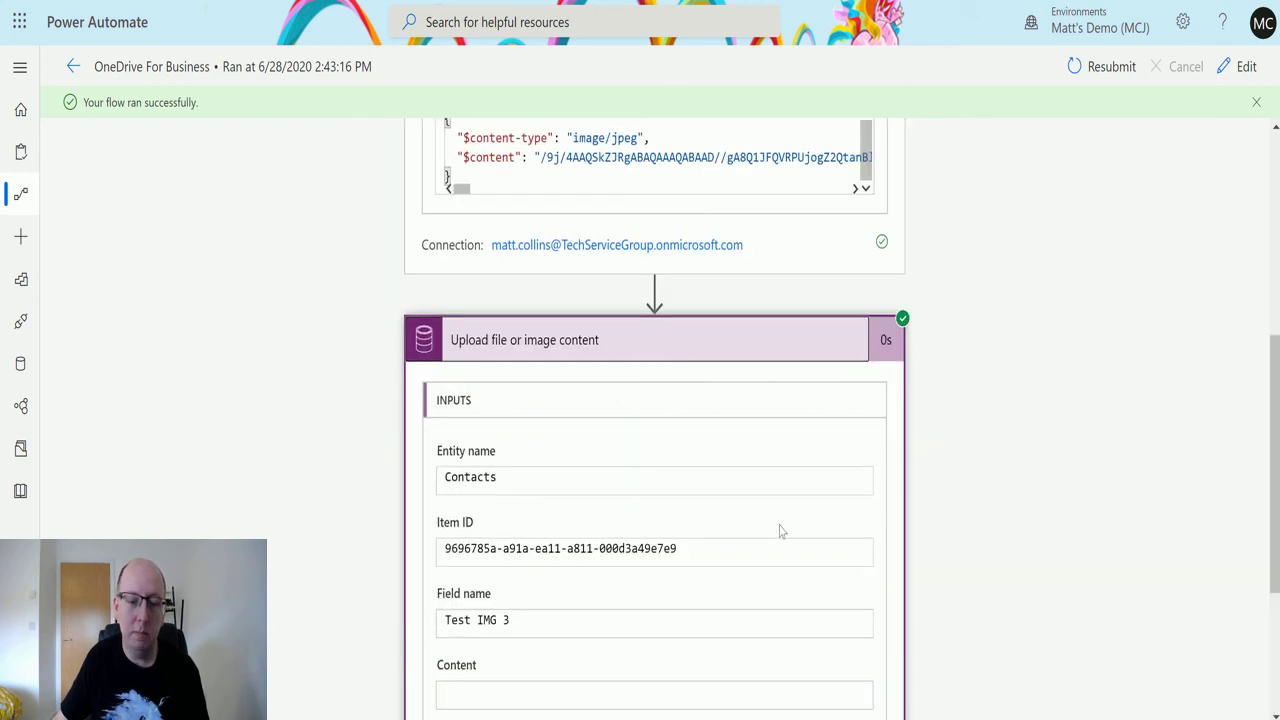
scroll(781, 531, down, 3)
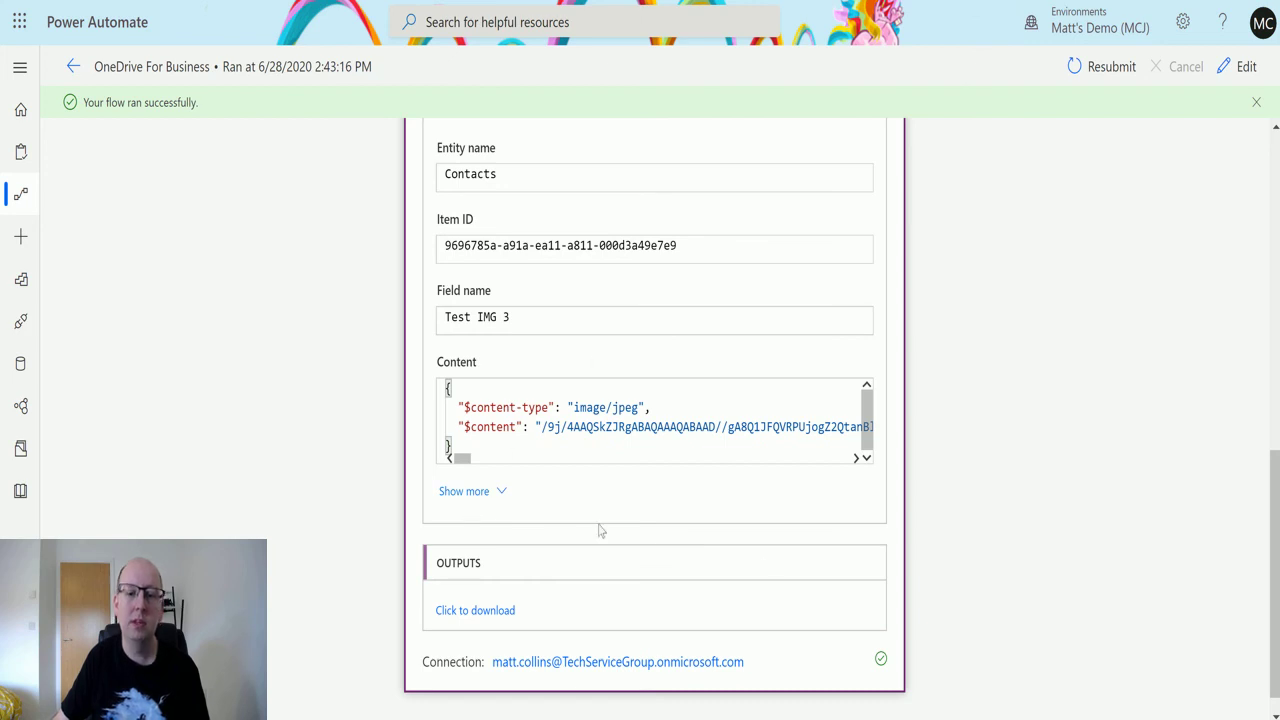